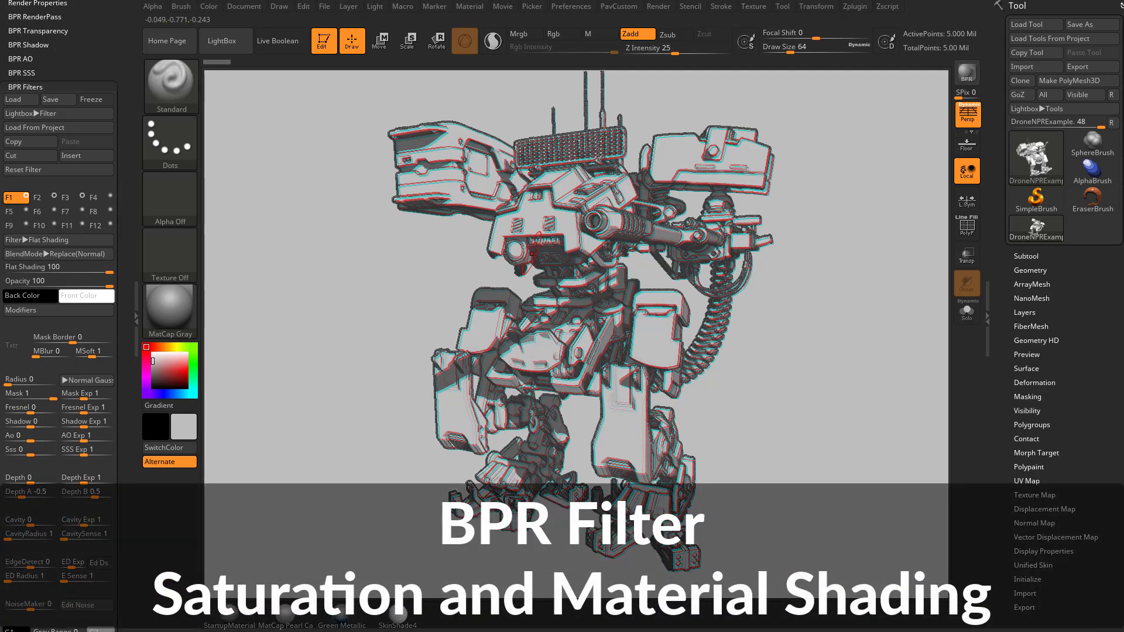
- Clear the filtered render, orbit the robot slightly, pick a material and render it with the filters
{"action": "left_click", "coordinate": [357, 216]}
{"action": "left_click_drag", "start_coordinate": [765, 381], "coordinate": [759, 378]}
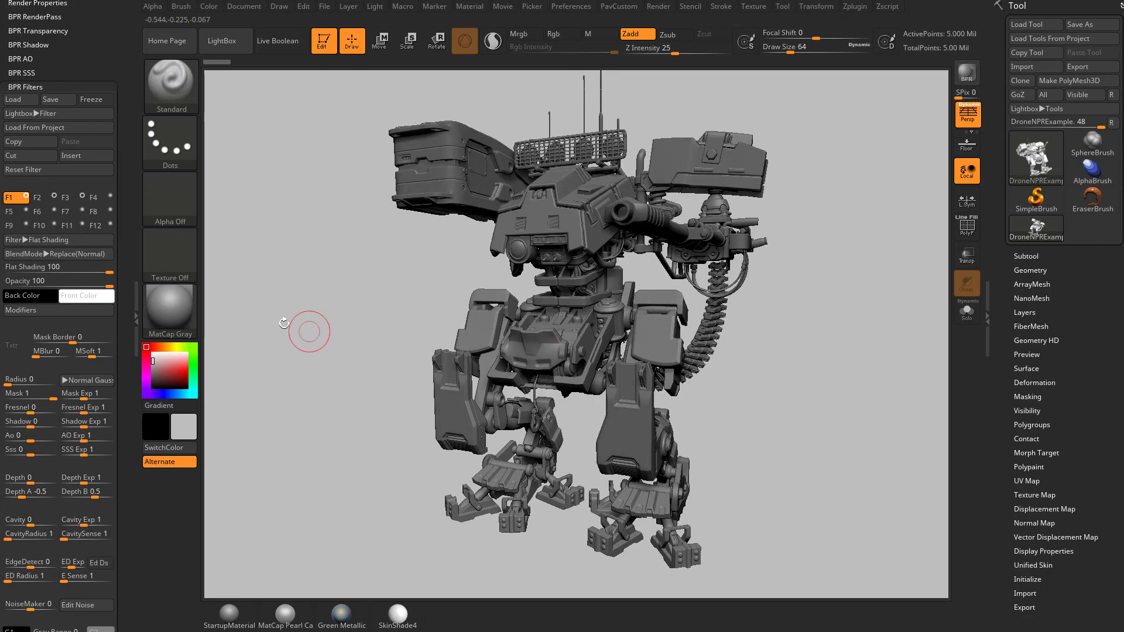
{"action": "left_click", "coordinate": [180, 300]}
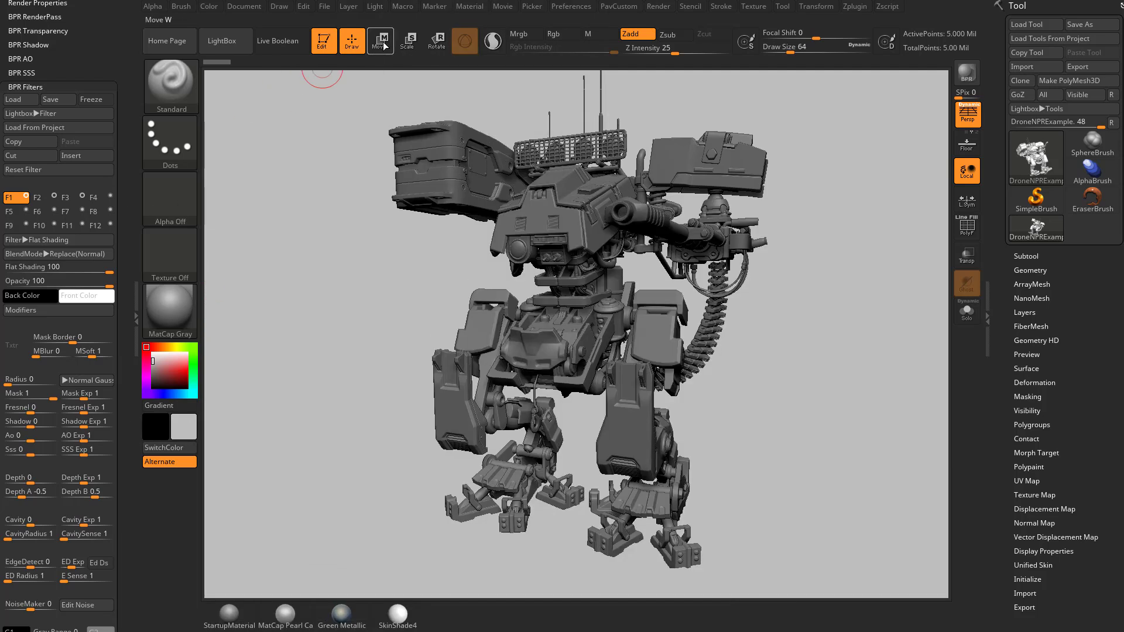
{"action": "left_click", "coordinate": [469, 6]}
{"action": "left_click", "coordinate": [496, 285], "text": "shift"}
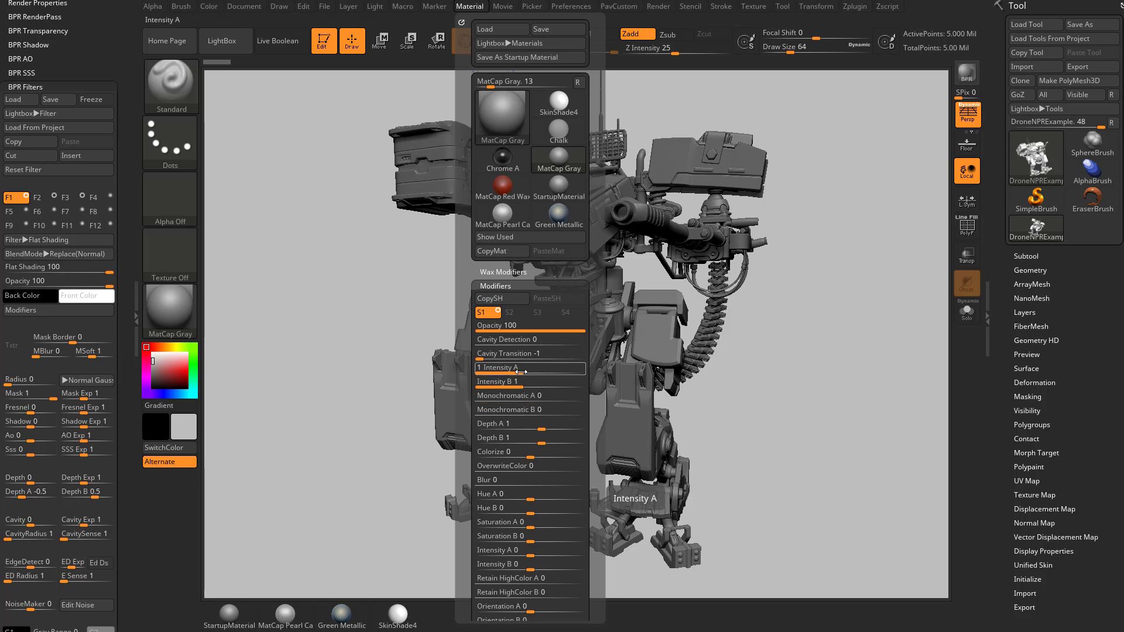
{"action": "left_click", "coordinate": [966, 71]}
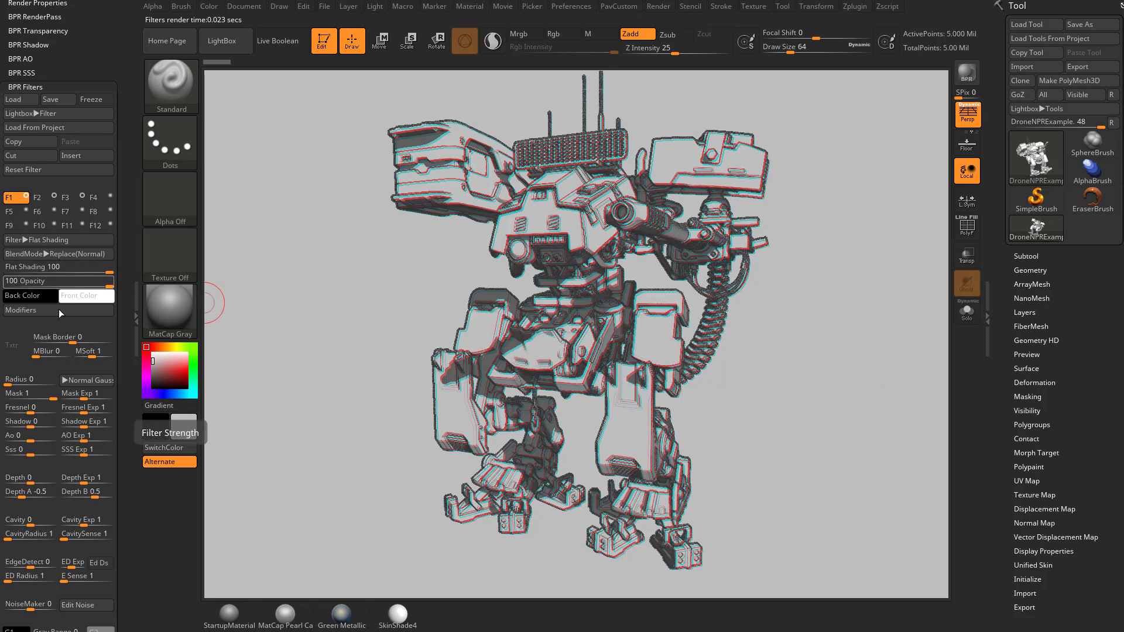
- Apply Chrome BrightBlueTint to the robot and BPR-render it with Shift+R
{"action": "left_click", "coordinate": [177, 304]}
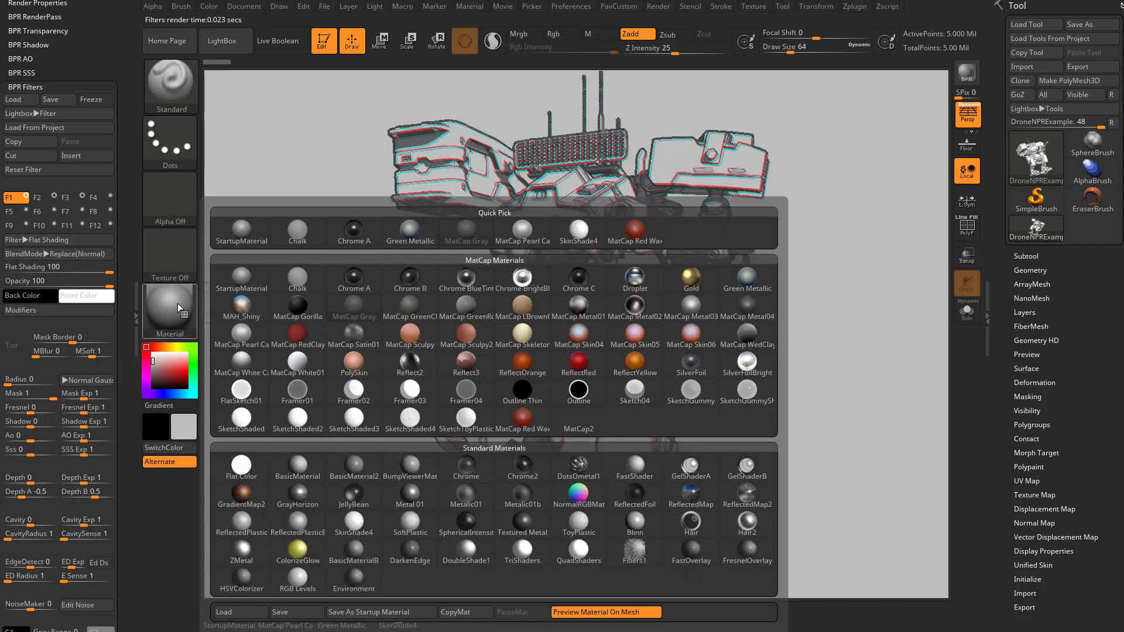
{"action": "left_click", "coordinate": [524, 283]}
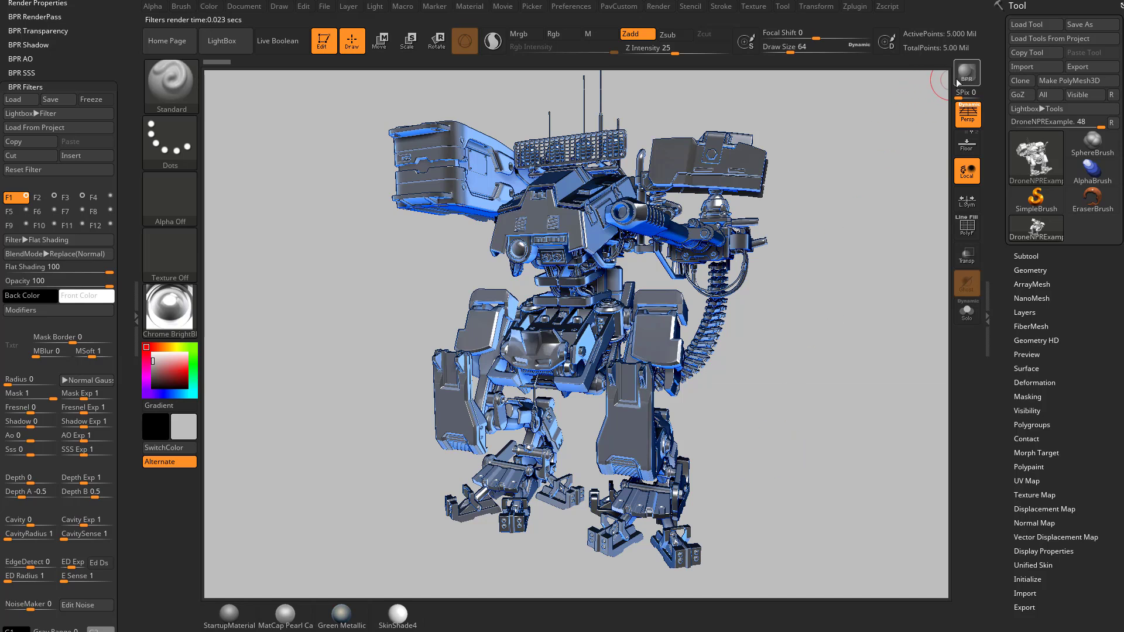
{"action": "key", "text": "shift+r"}
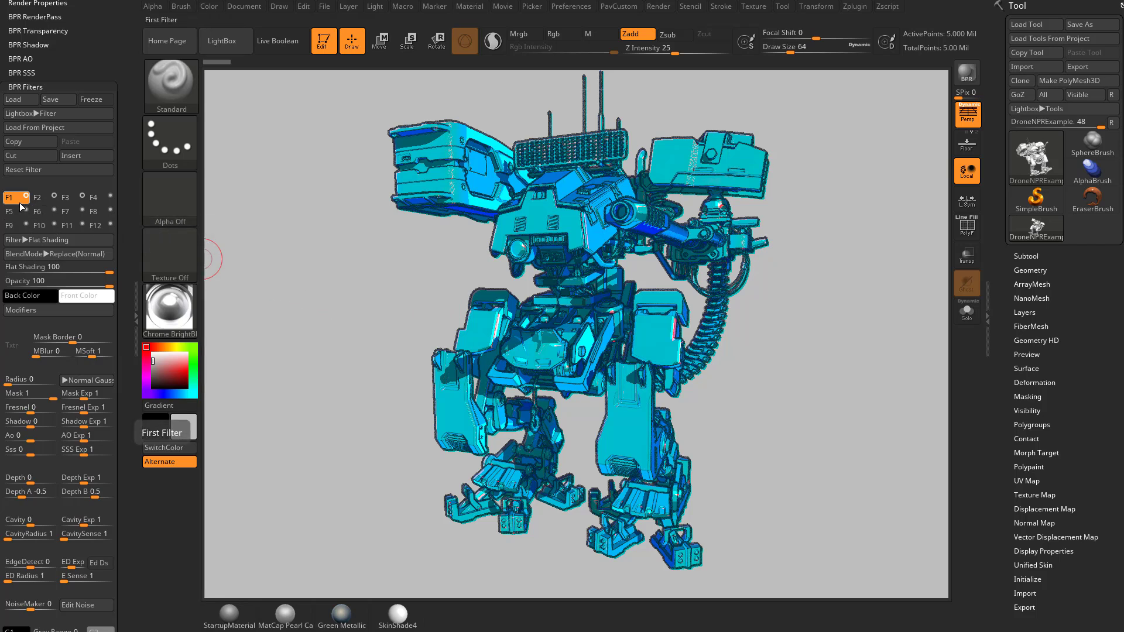
- Copy the F12 Saturation filter into slot F1 and drag its strength to -100
{"action": "left_click", "coordinate": [98, 226]}
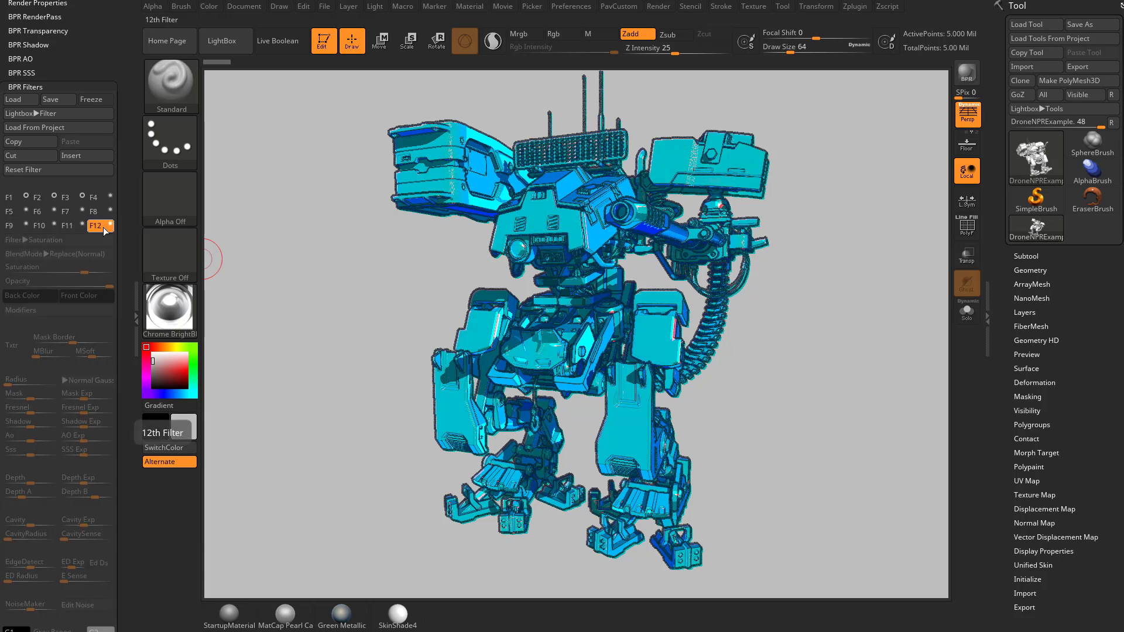
{"action": "left_click", "coordinate": [27, 140]}
{"action": "left_click", "coordinate": [10, 201]}
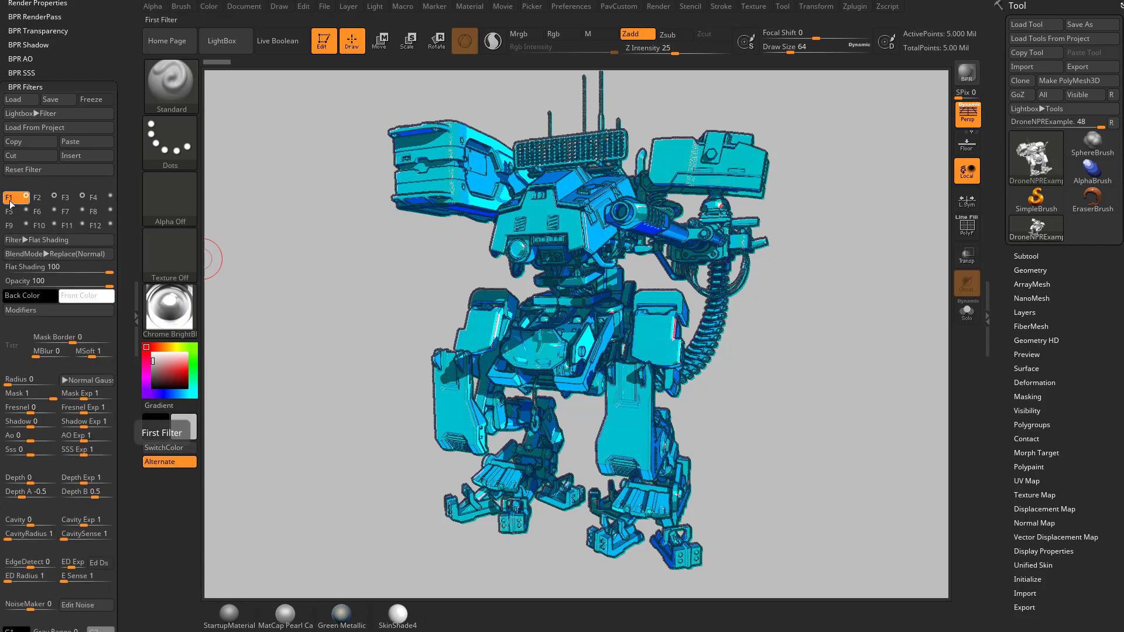
{"action": "left_click", "coordinate": [84, 154]}
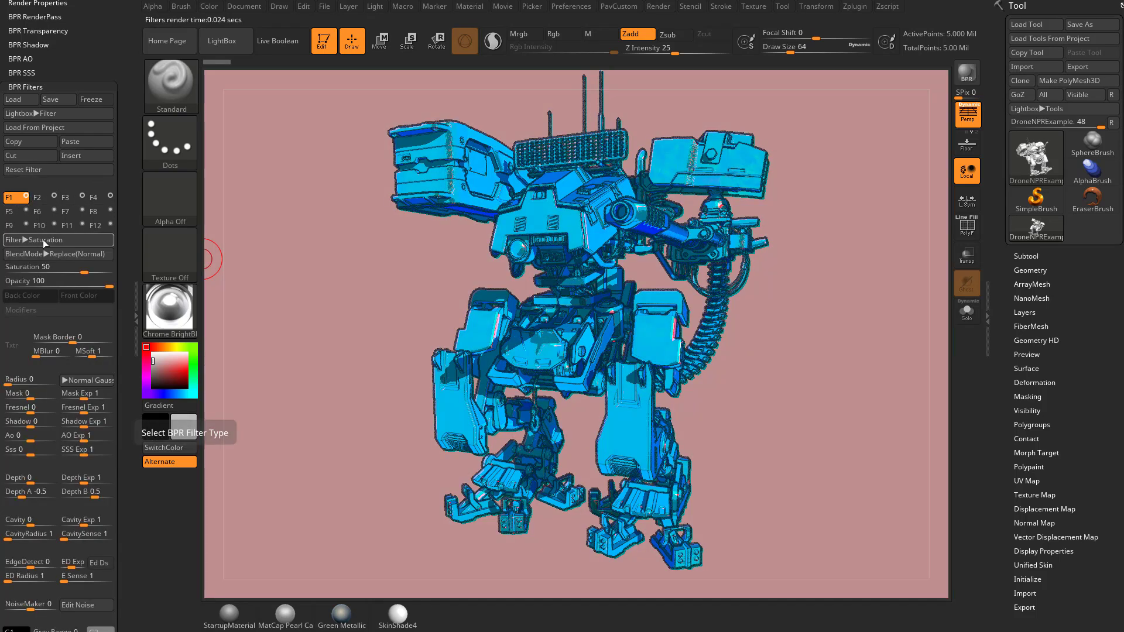
{"action": "left_click", "coordinate": [44, 240]}
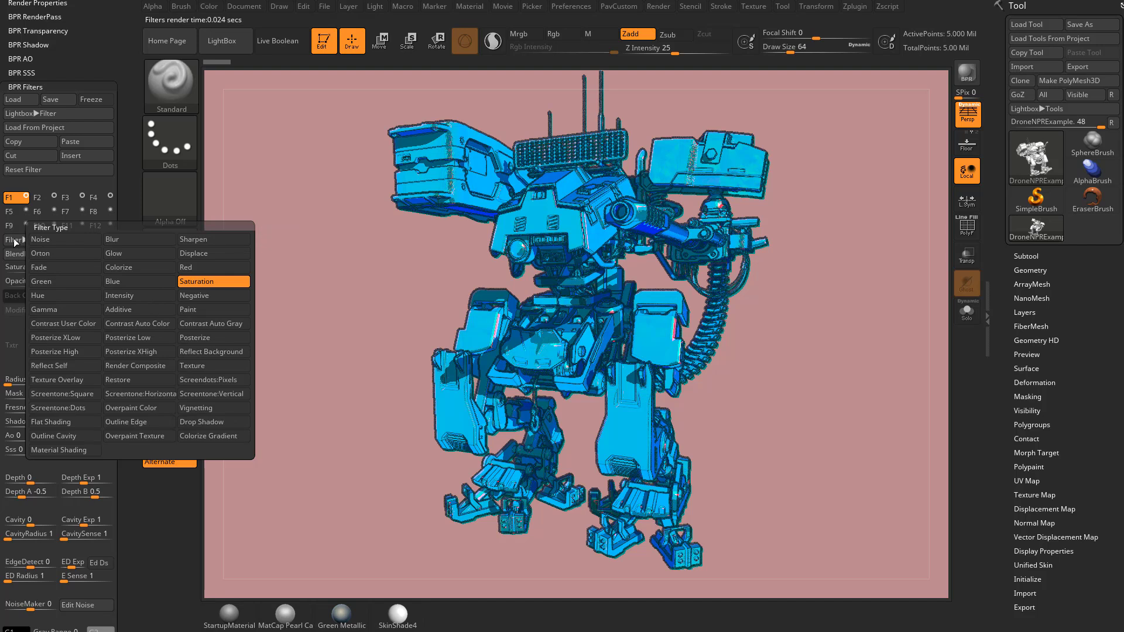
{"action": "left_click", "coordinate": [214, 281]}
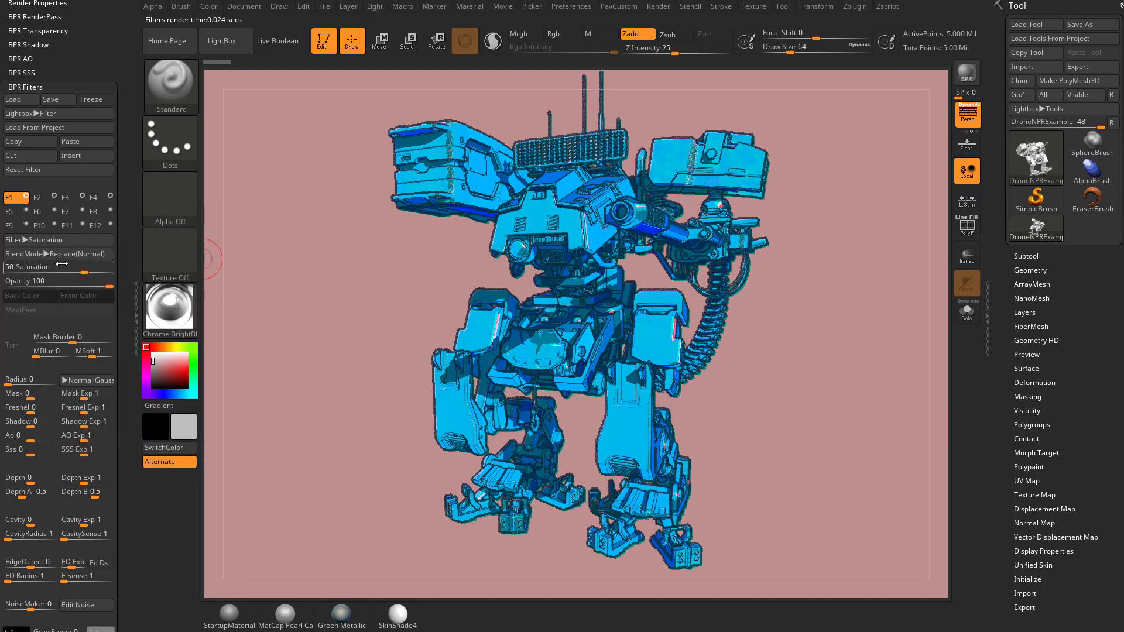
{"action": "left_click_drag", "start_coordinate": [79, 268], "coordinate": [6, 277]}
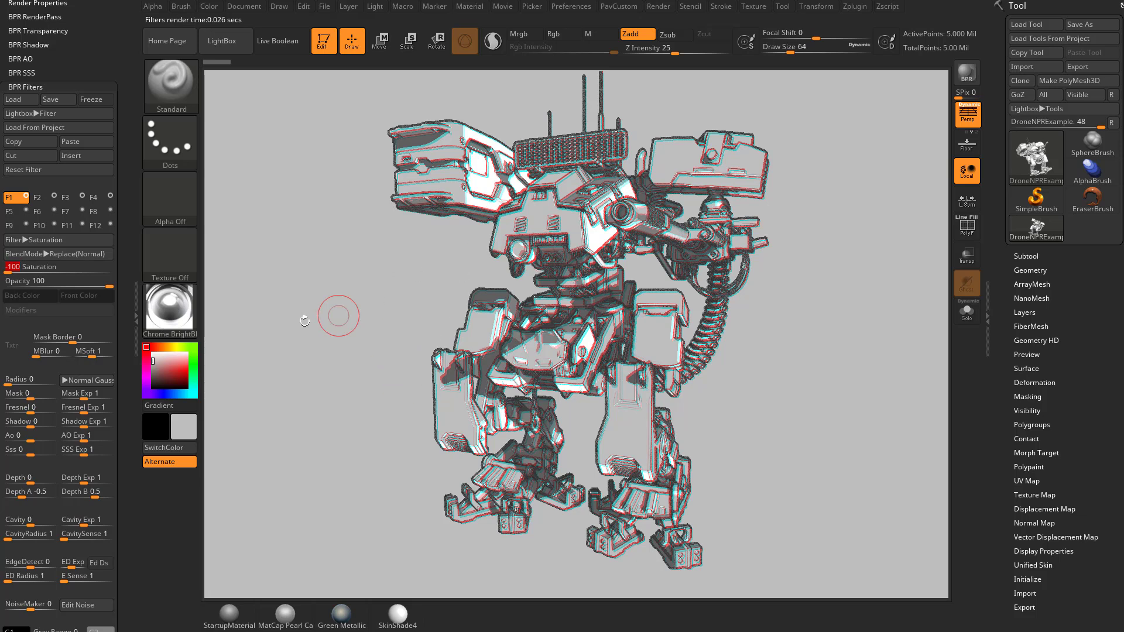
- Render the robot in MatCap Gray and GrabDoc it as texture ZGrab01
{"action": "left_click", "coordinate": [169, 310]}
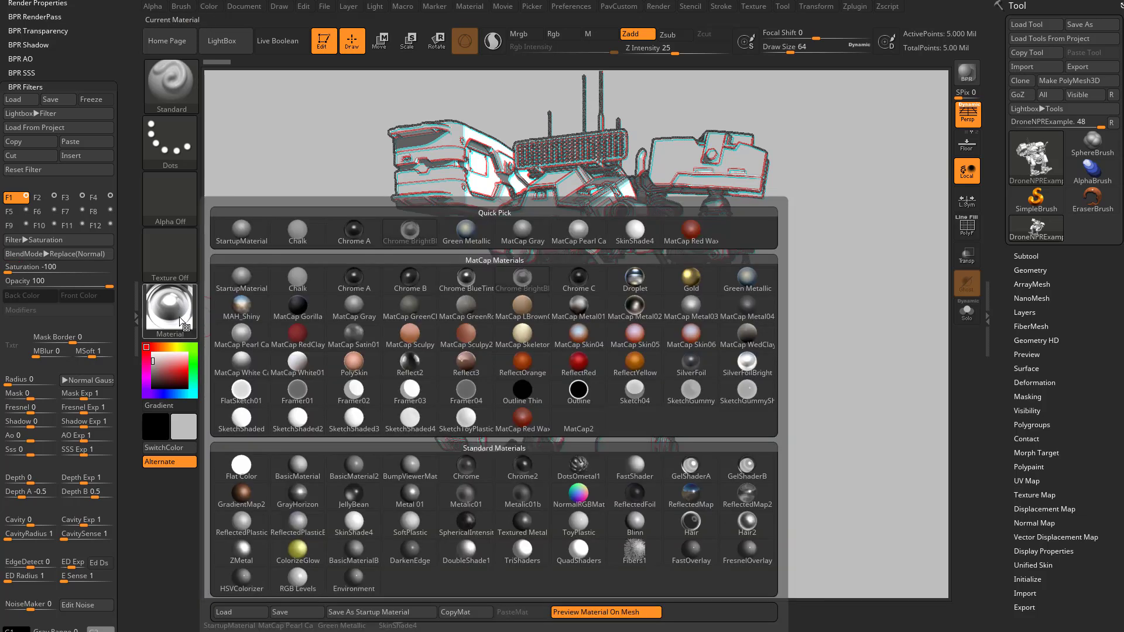
{"action": "left_click", "coordinate": [513, 248]}
{"action": "left_click", "coordinate": [966, 72]}
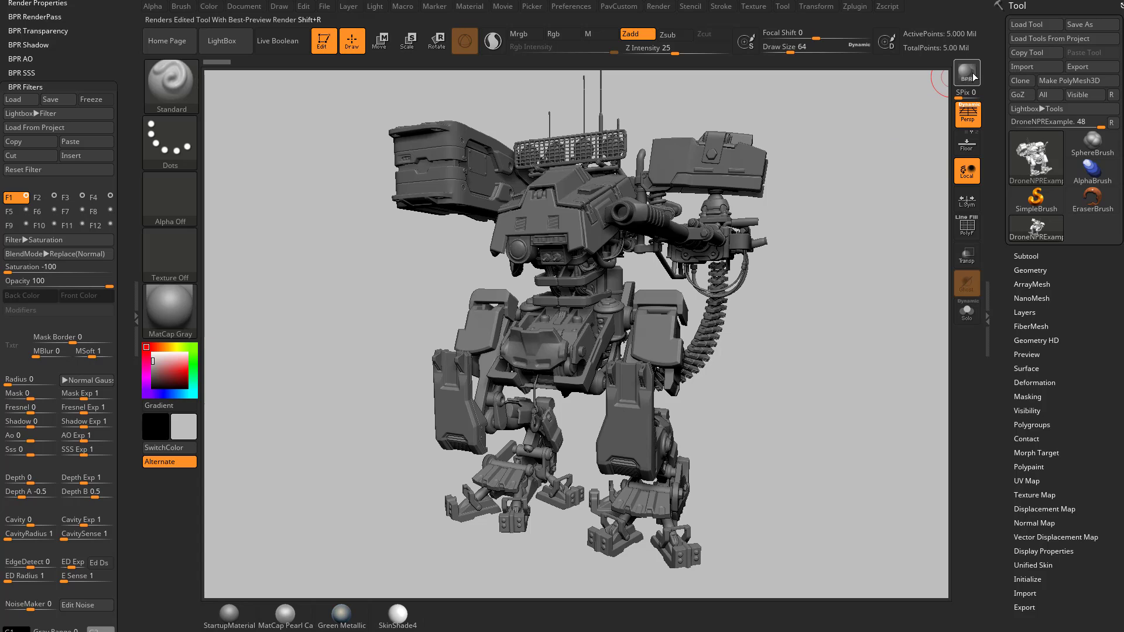
{"action": "left_click", "coordinate": [753, 7]}
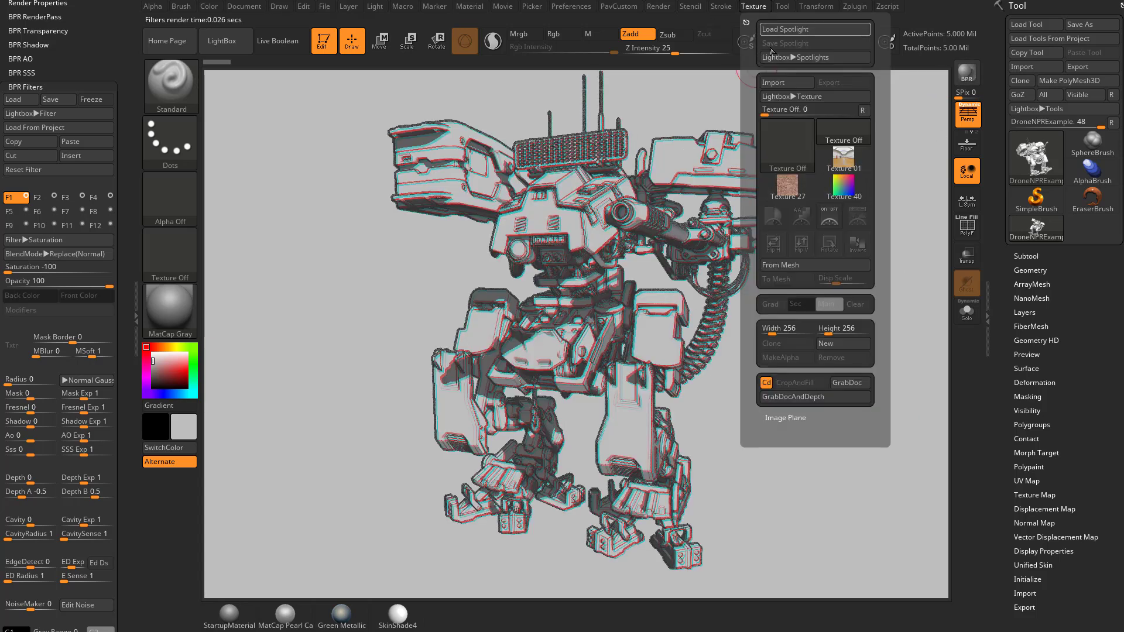
{"action": "left_click", "coordinate": [846, 381]}
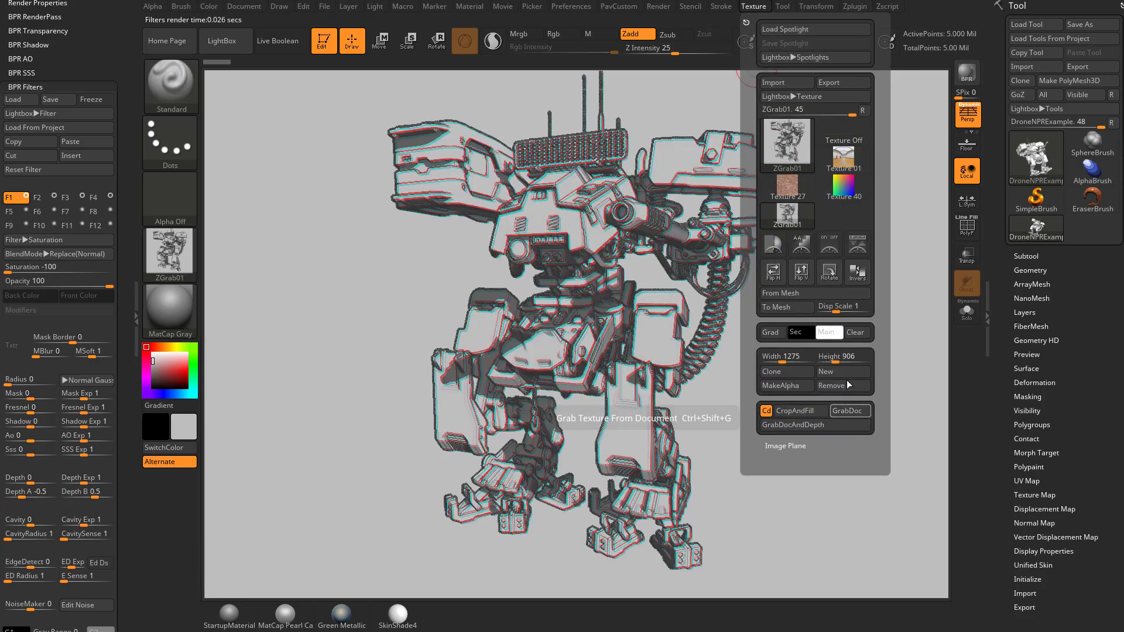
{"action": "mouse_move", "coordinate": [801, 146]}
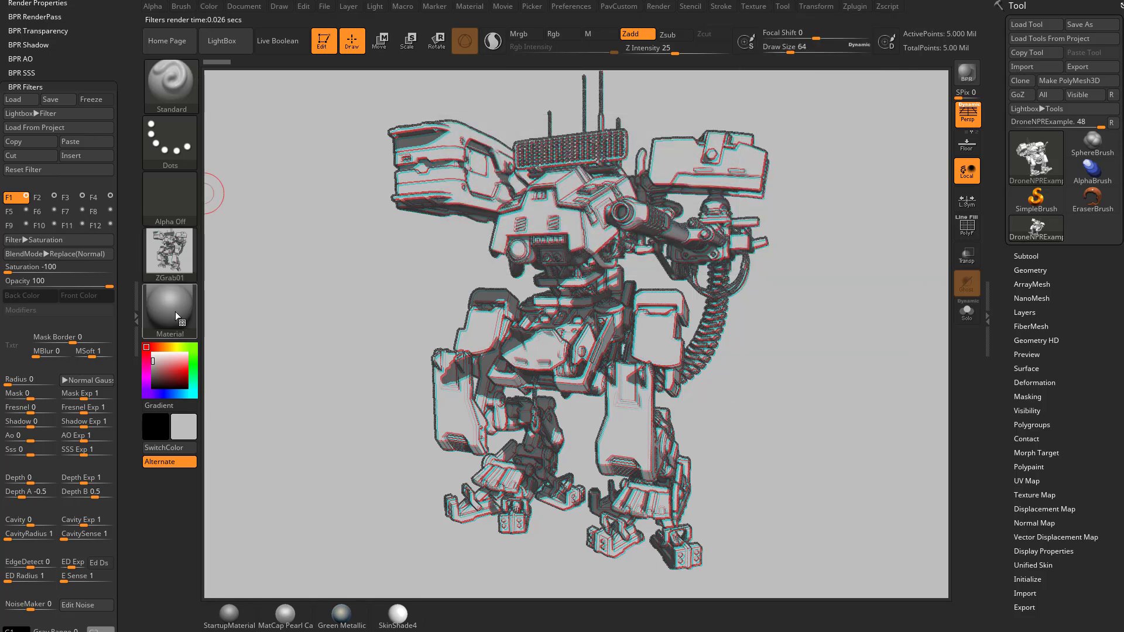
- Render the robot in Chrome BrightBlueTint and GrabDoc it as texture ZGrab02
{"action": "left_click", "coordinate": [174, 311]}
{"action": "left_click", "coordinate": [542, 290]}
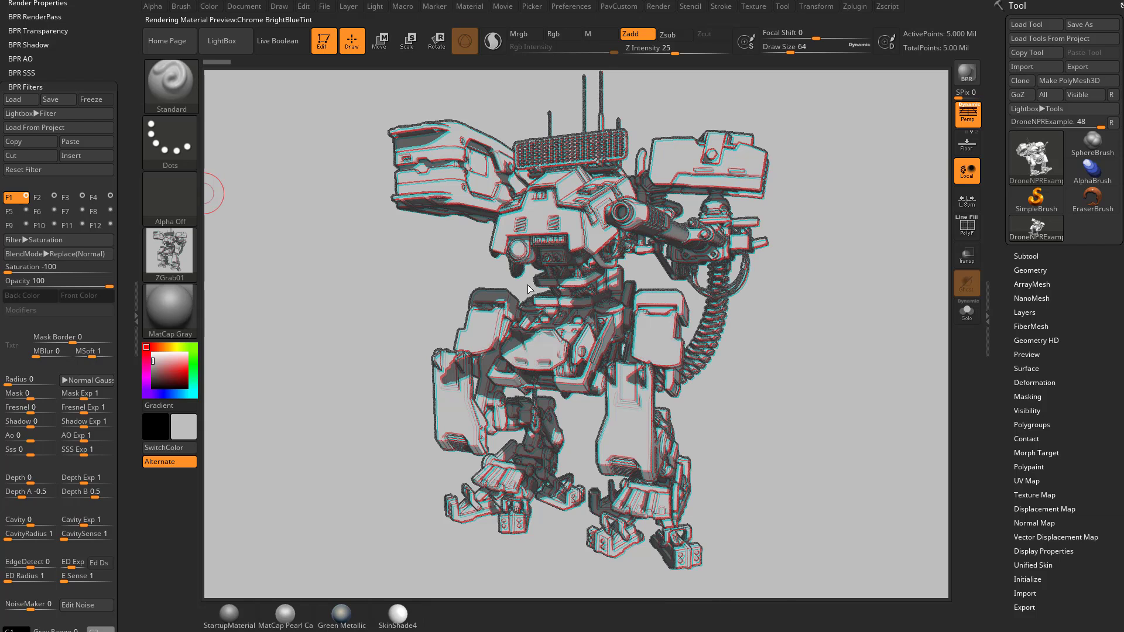
{"action": "left_click", "coordinate": [967, 73]}
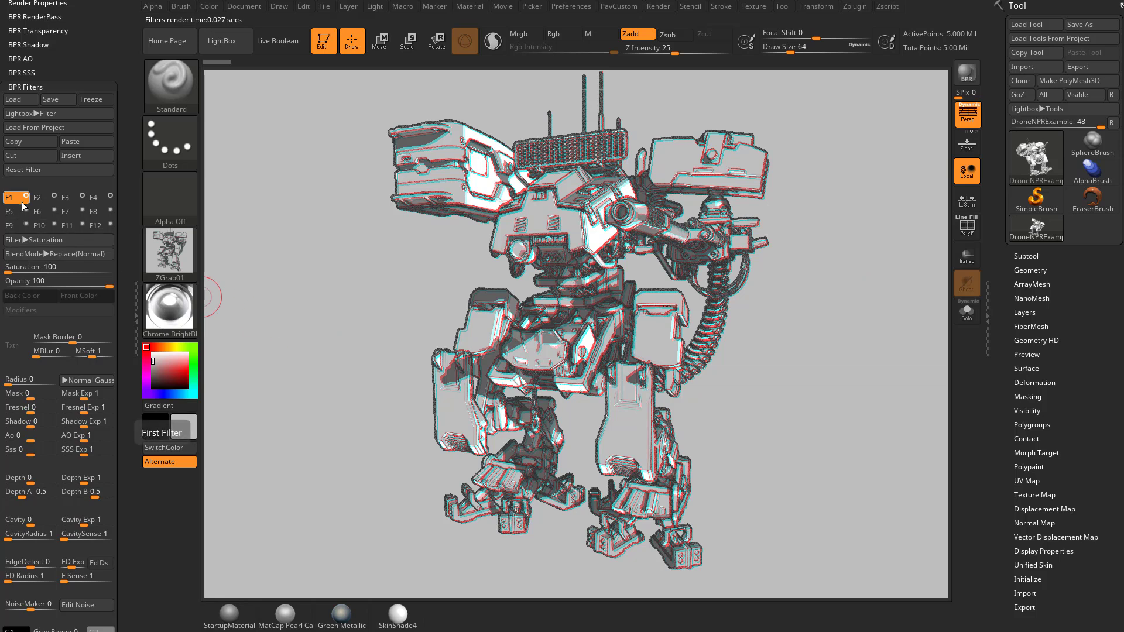
{"action": "left_click", "coordinate": [753, 6]}
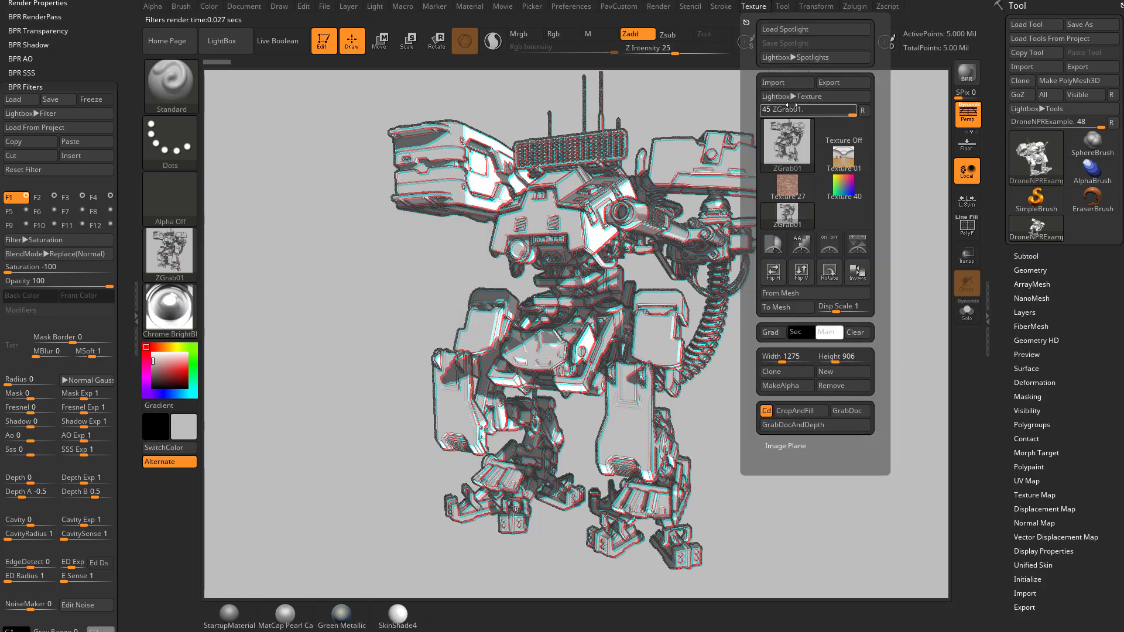
{"action": "left_click", "coordinate": [847, 410]}
{"action": "mouse_move", "coordinate": [826, 212]}
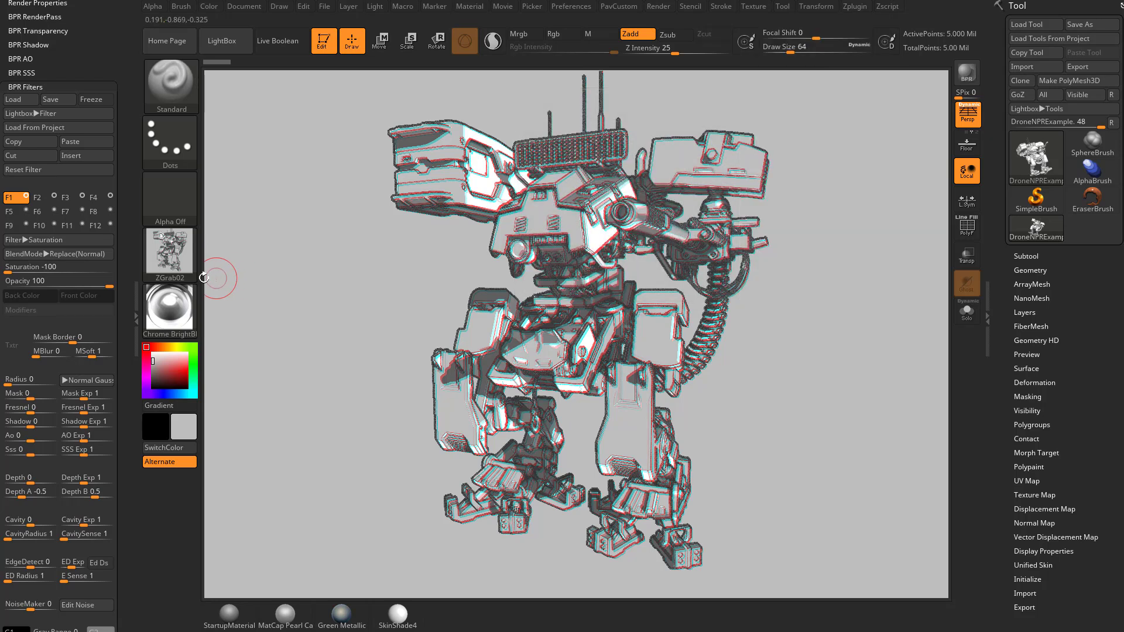
- Apply SkinShade4, BPR-render with Shift+R, and grab the render as texture ZGrab03
{"action": "left_click", "coordinate": [171, 301]}
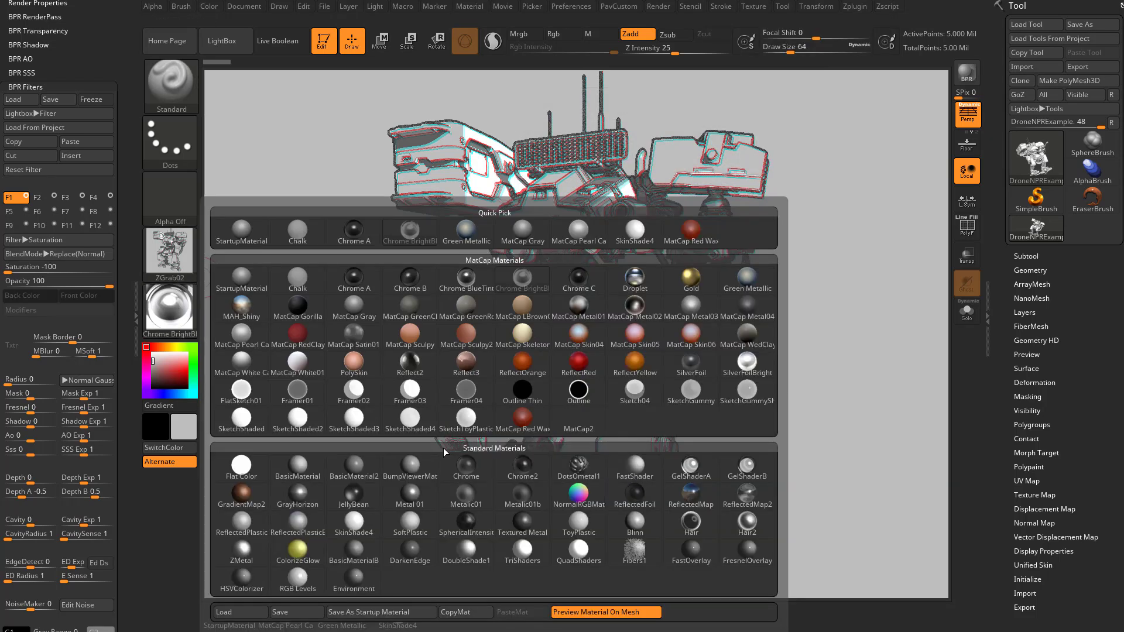
{"action": "left_click", "coordinate": [346, 524]}
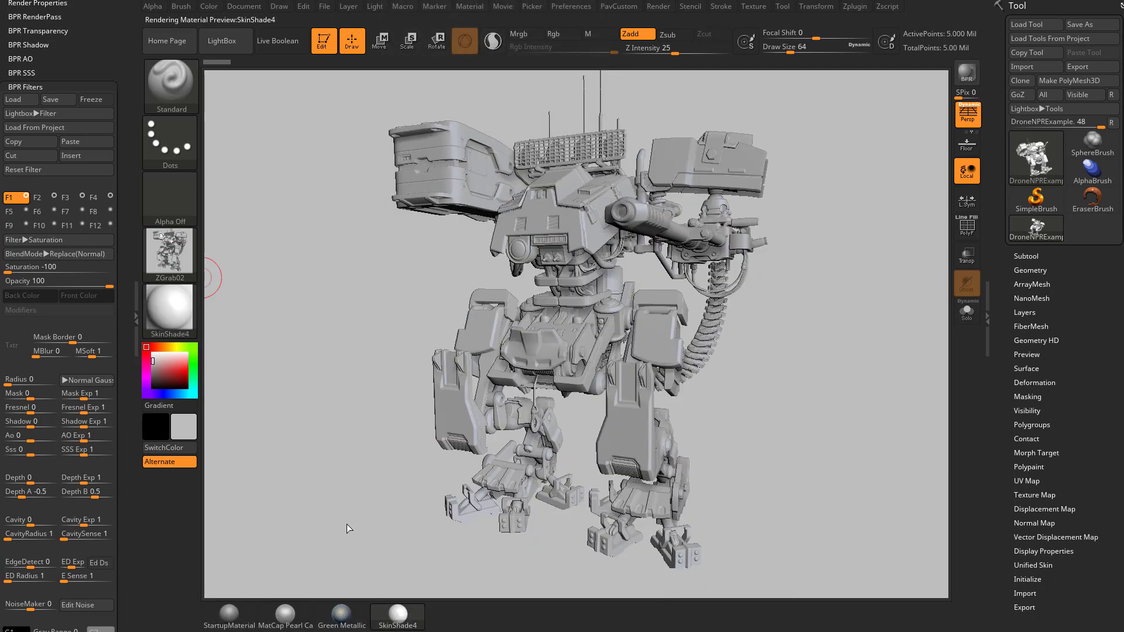
{"action": "key", "text": "shift+r"}
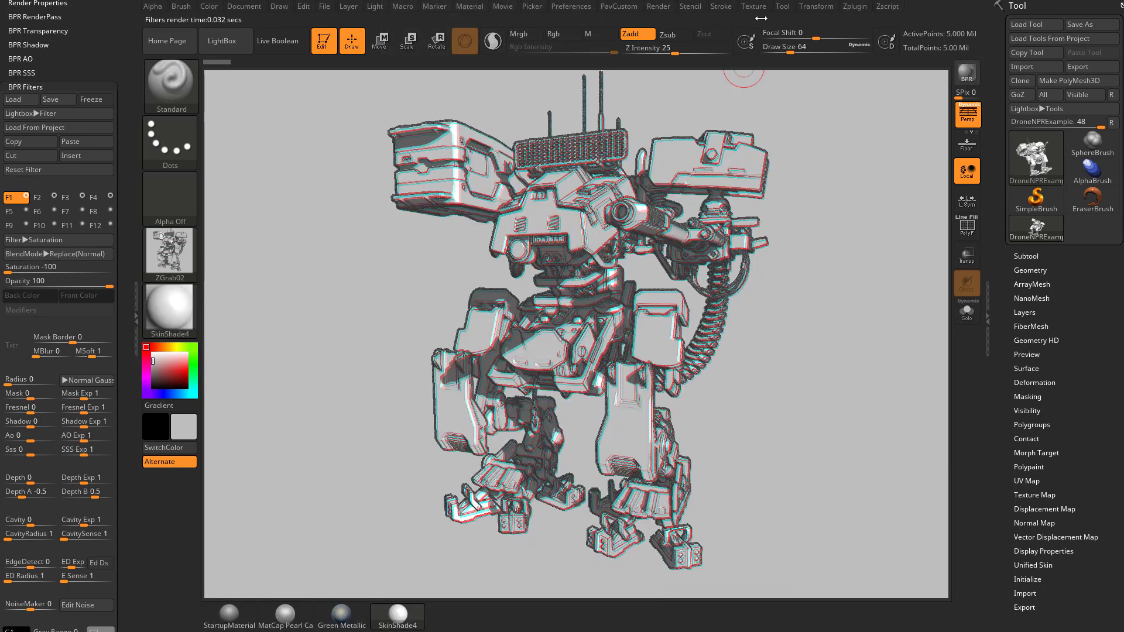
{"action": "left_click", "coordinate": [755, 7]}
{"action": "mouse_move", "coordinate": [801, 251]}
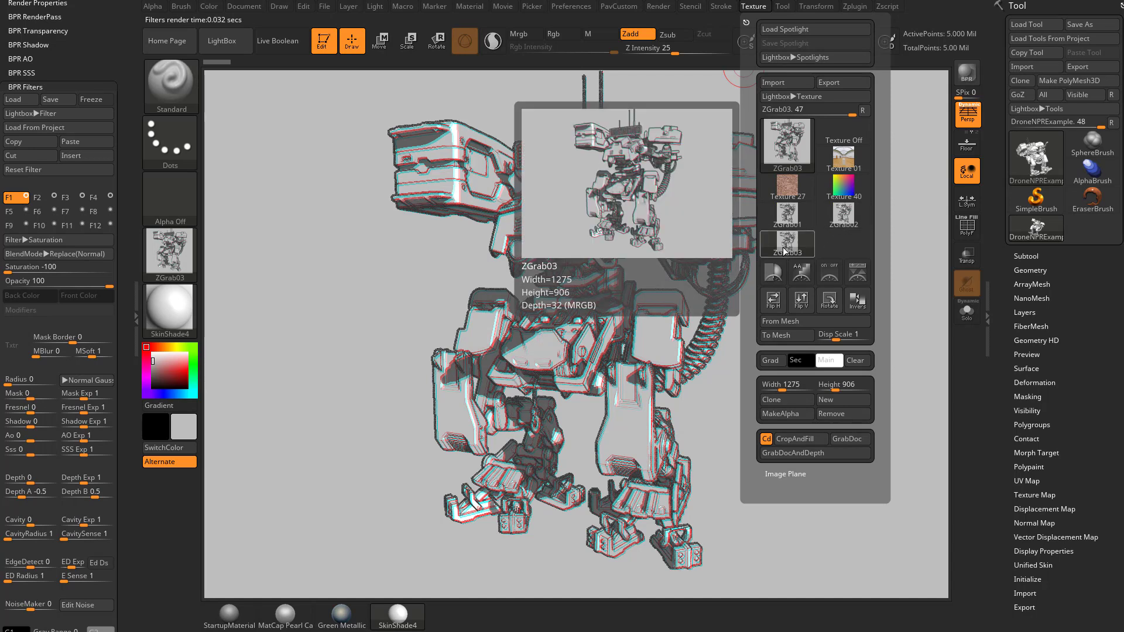
{"action": "mouse_move", "coordinate": [786, 230]}
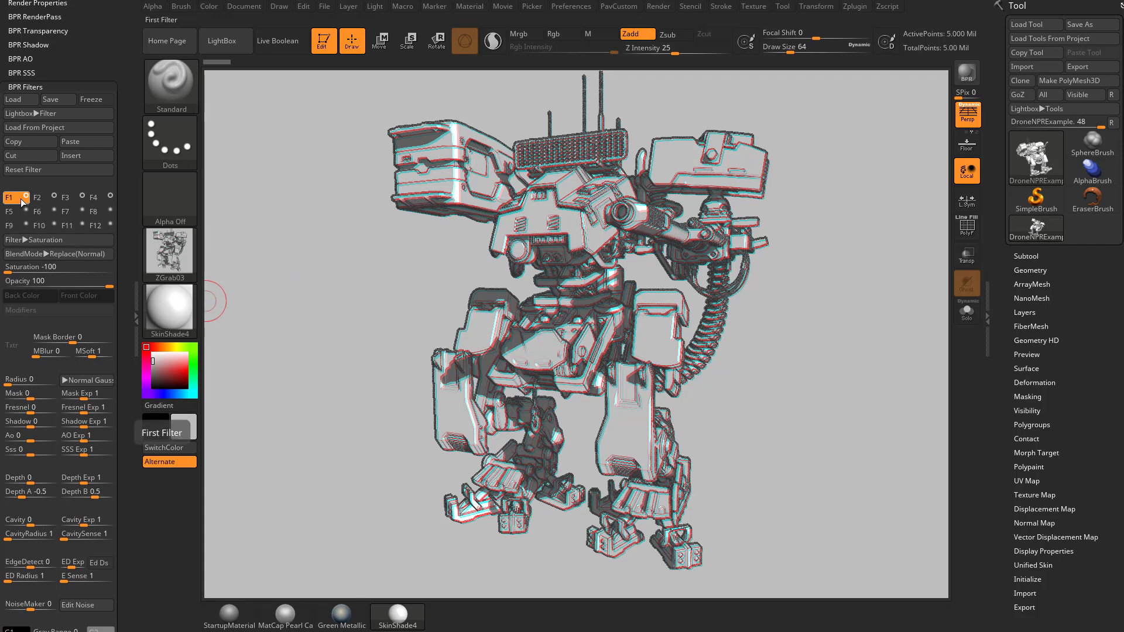
- Insert a new filter in slot F1 and set its type to Material Shading
{"action": "left_click", "coordinate": [58, 169]}
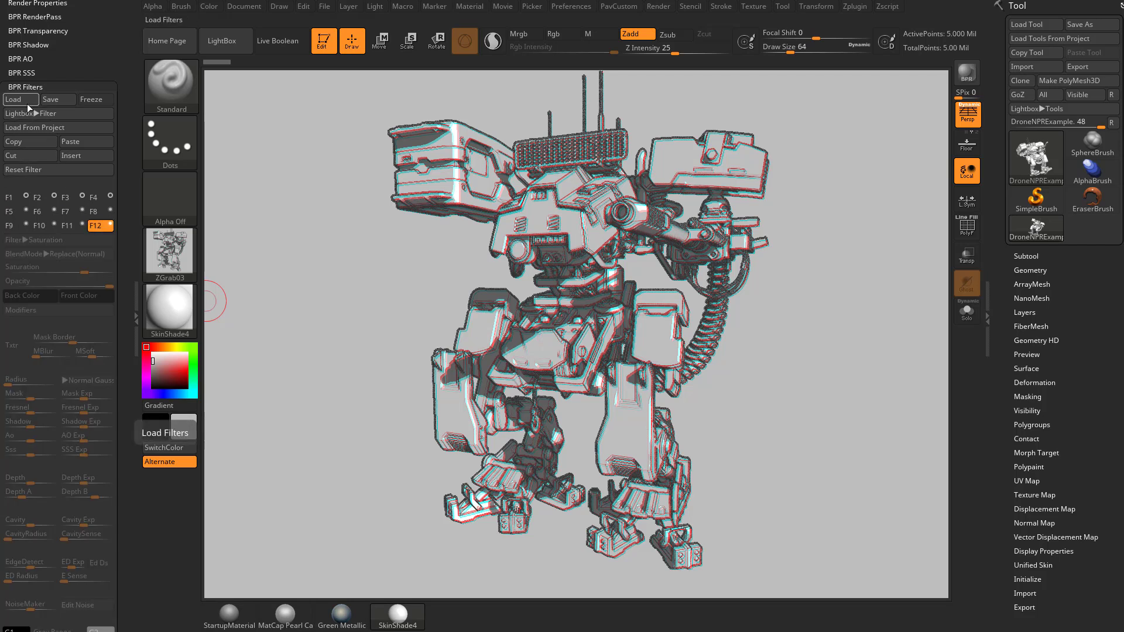
{"action": "left_click", "coordinate": [12, 198]}
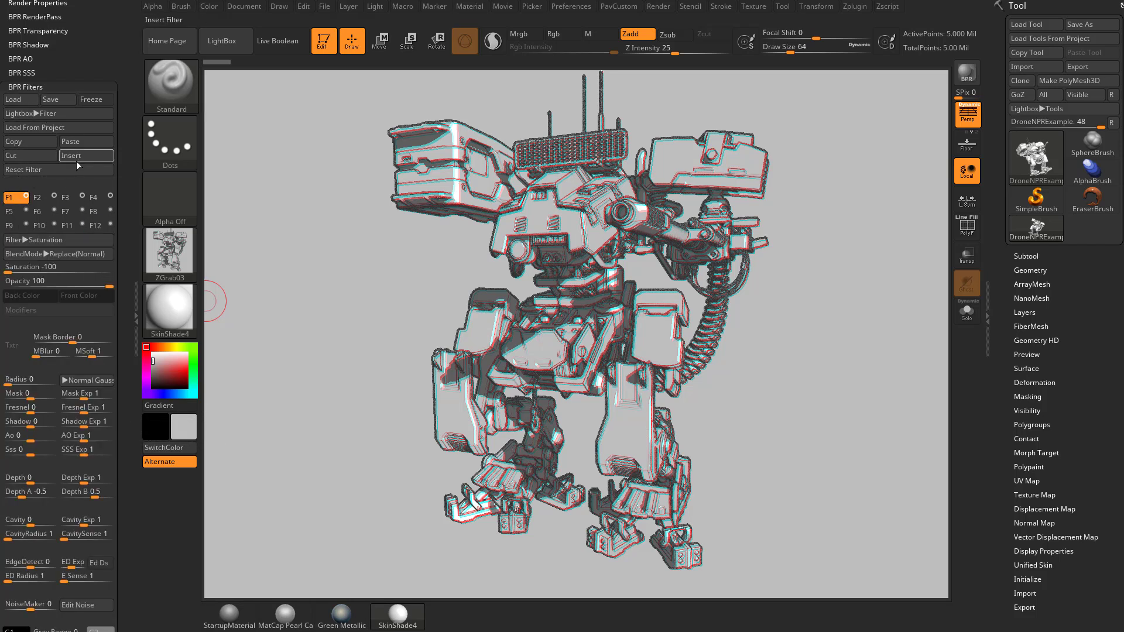
{"action": "left_click", "coordinate": [91, 156]}
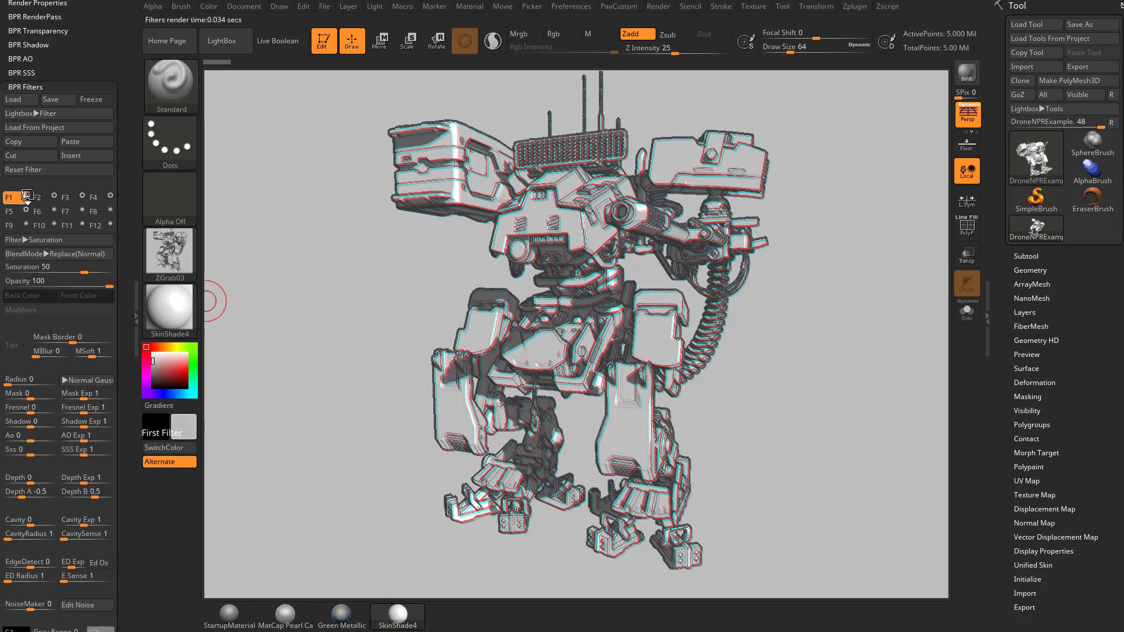
{"action": "left_click", "coordinate": [47, 239]}
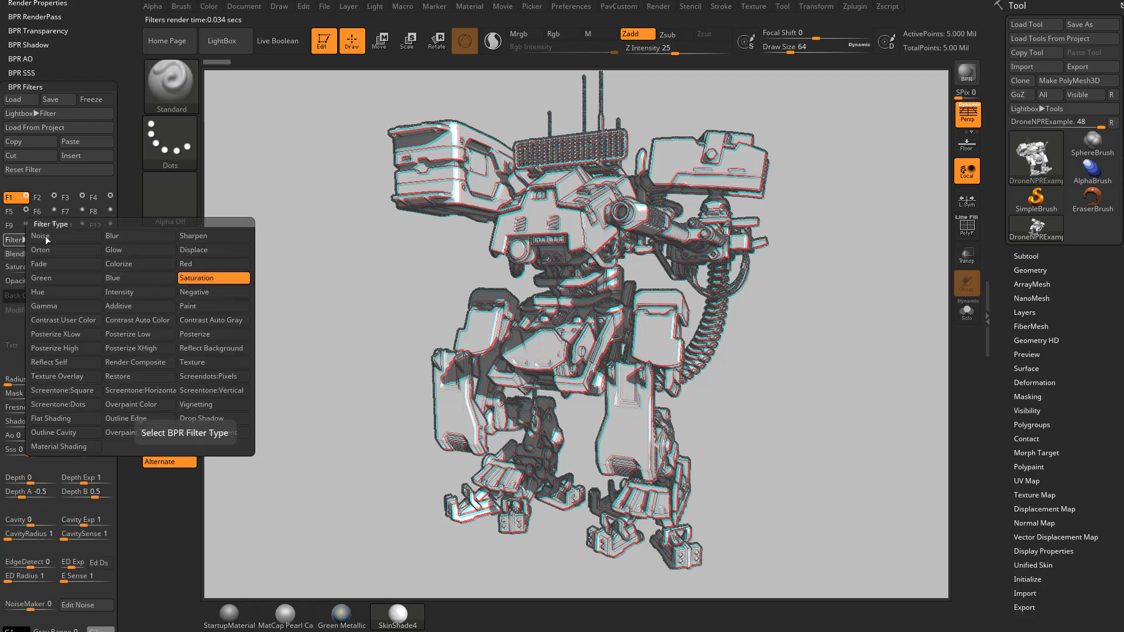
{"action": "left_click", "coordinate": [75, 448]}
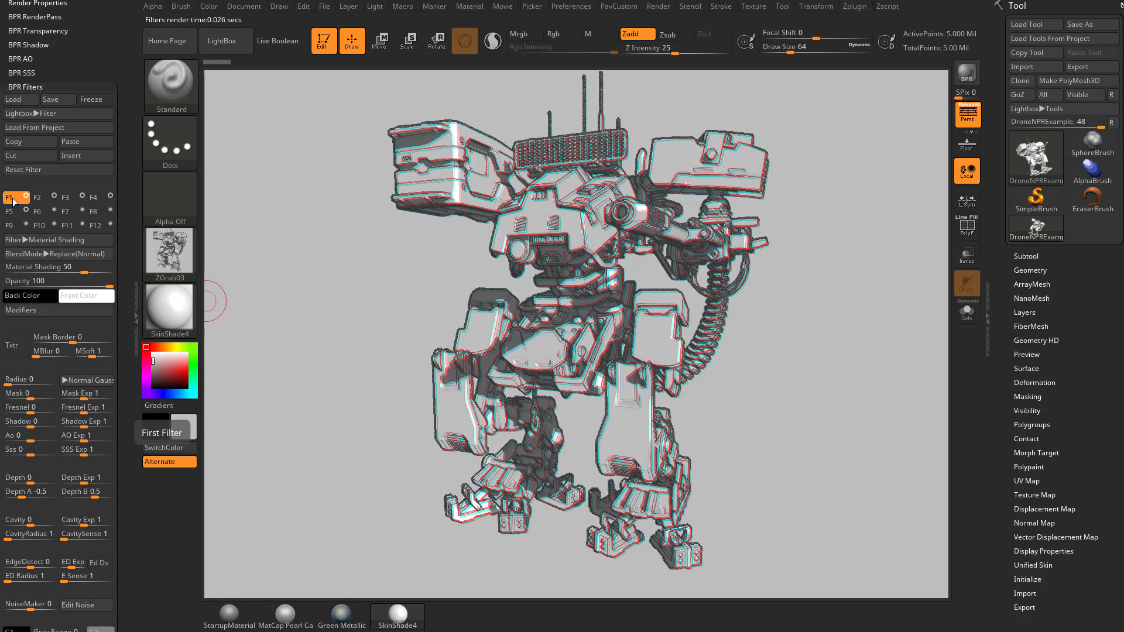
- Apply MatCap Gray to the mech and render it with the BPR filters
{"action": "mouse_move", "coordinate": [179, 318]}
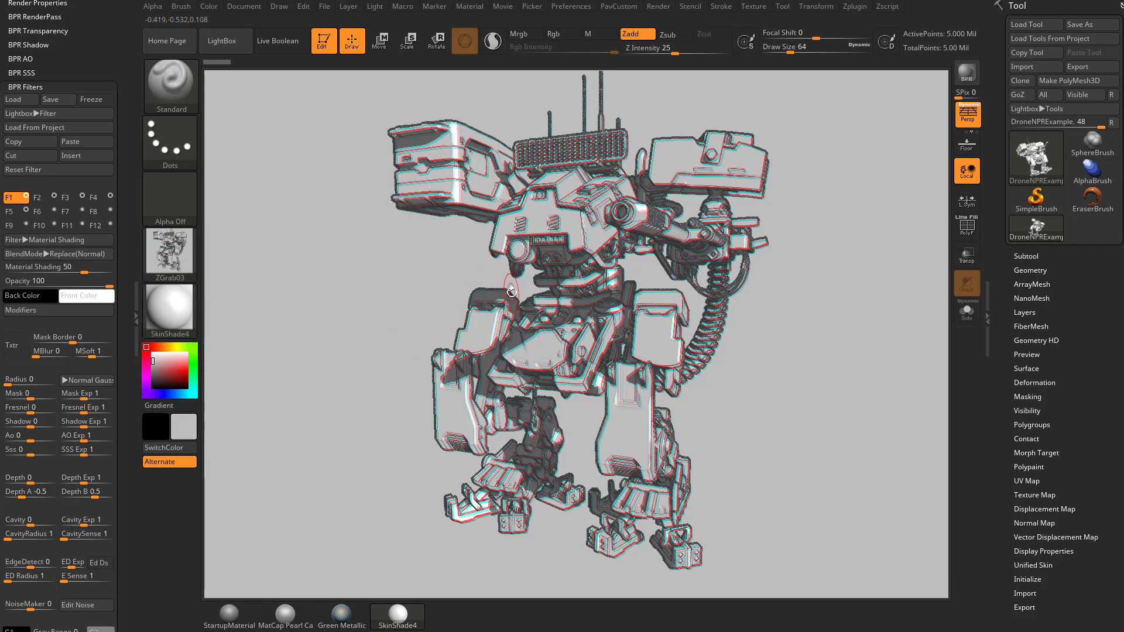
{"action": "left_click", "coordinate": [177, 316]}
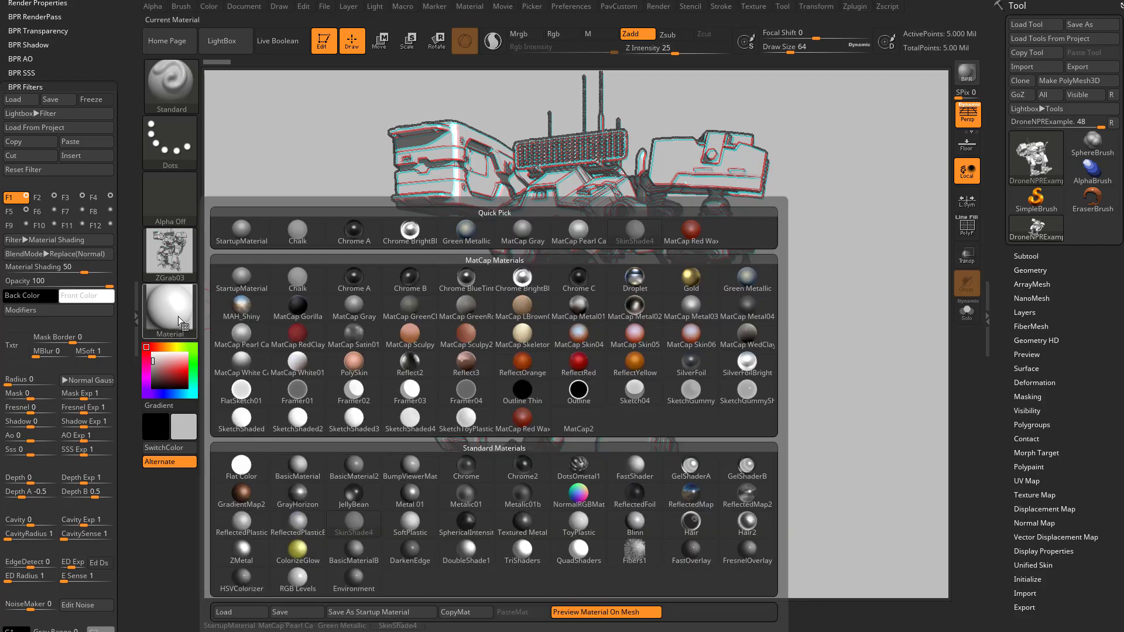
{"action": "left_click", "coordinate": [353, 307]}
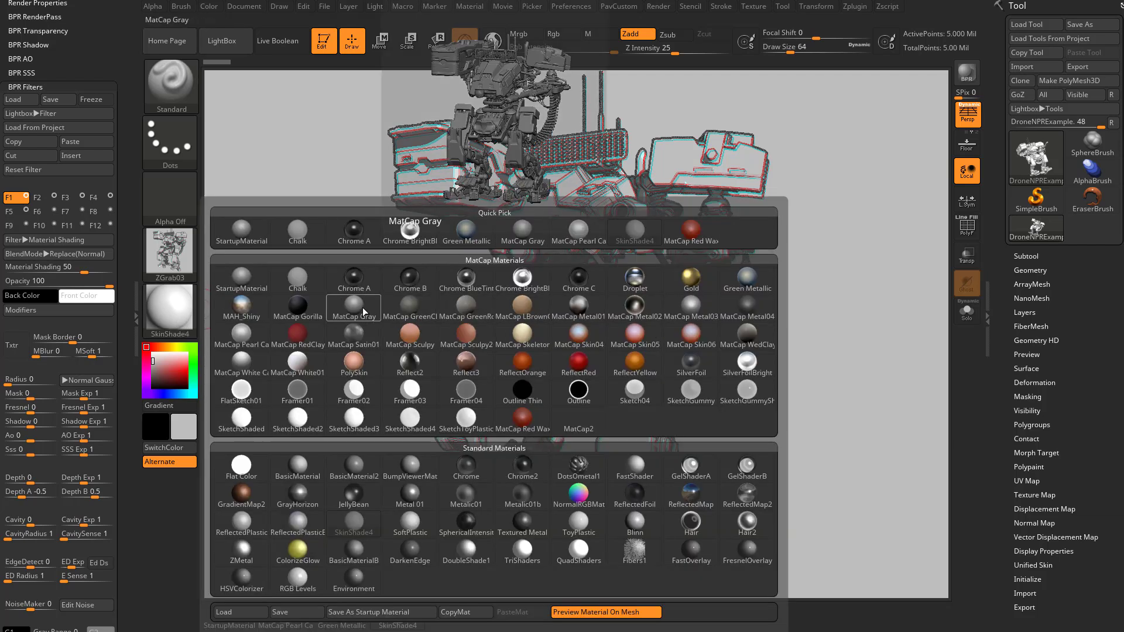
{"action": "left_click", "coordinate": [966, 72]}
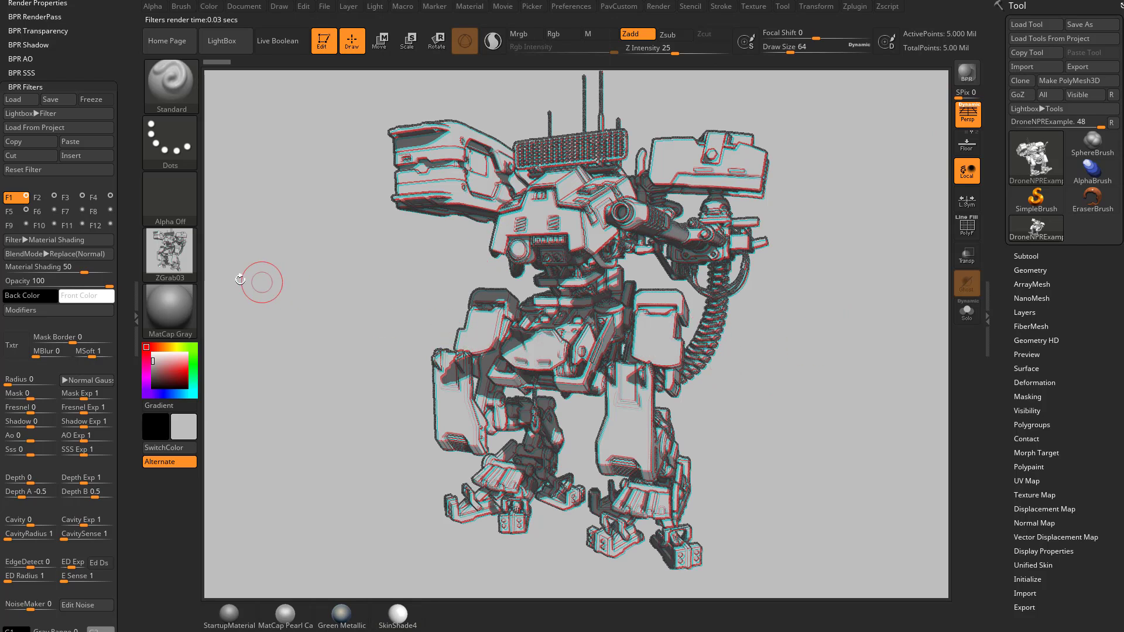
- Try a filtered render with ReflectRed, then return to MatCap Gray and render again
{"action": "left_click", "coordinate": [165, 296]}
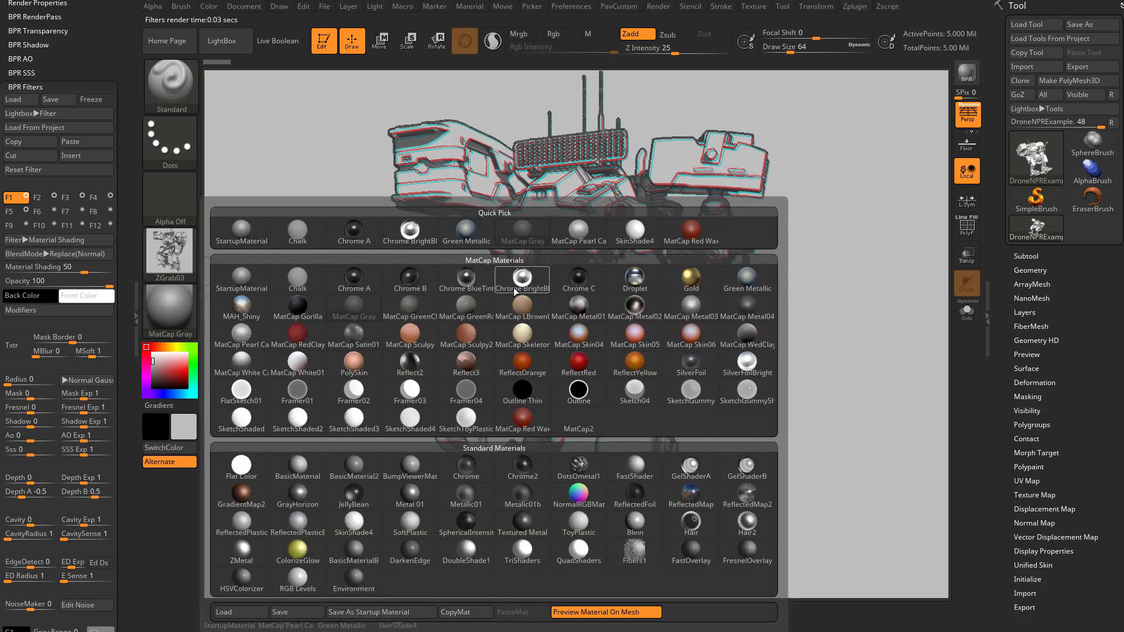
{"action": "left_click", "coordinate": [578, 364]}
{"action": "left_click", "coordinate": [975, 79]}
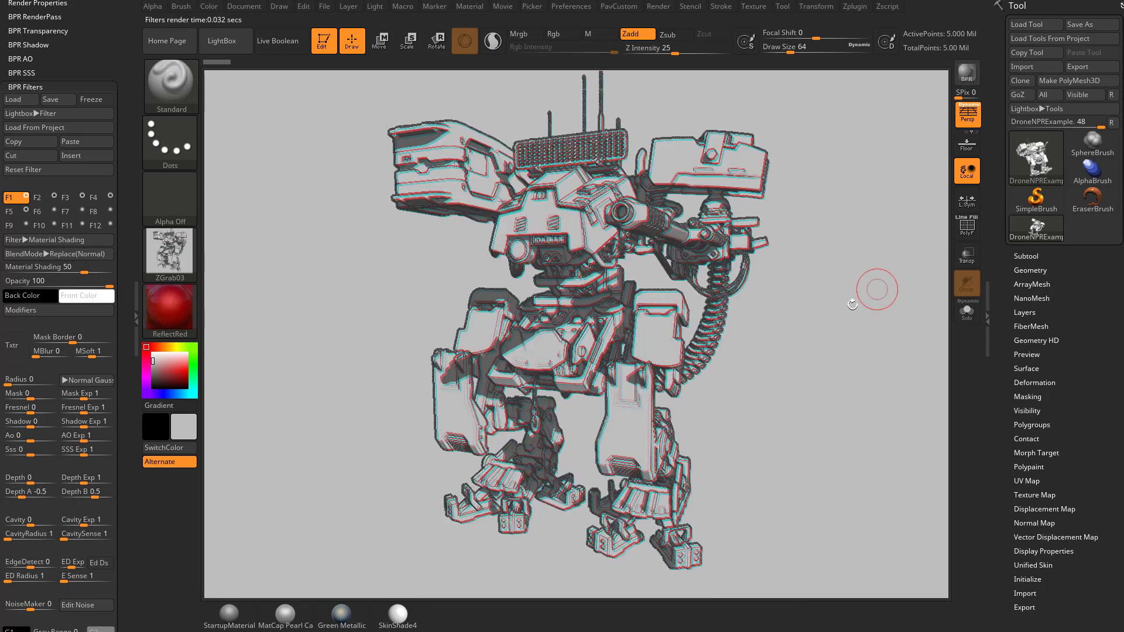
{"action": "left_click", "coordinate": [191, 311]}
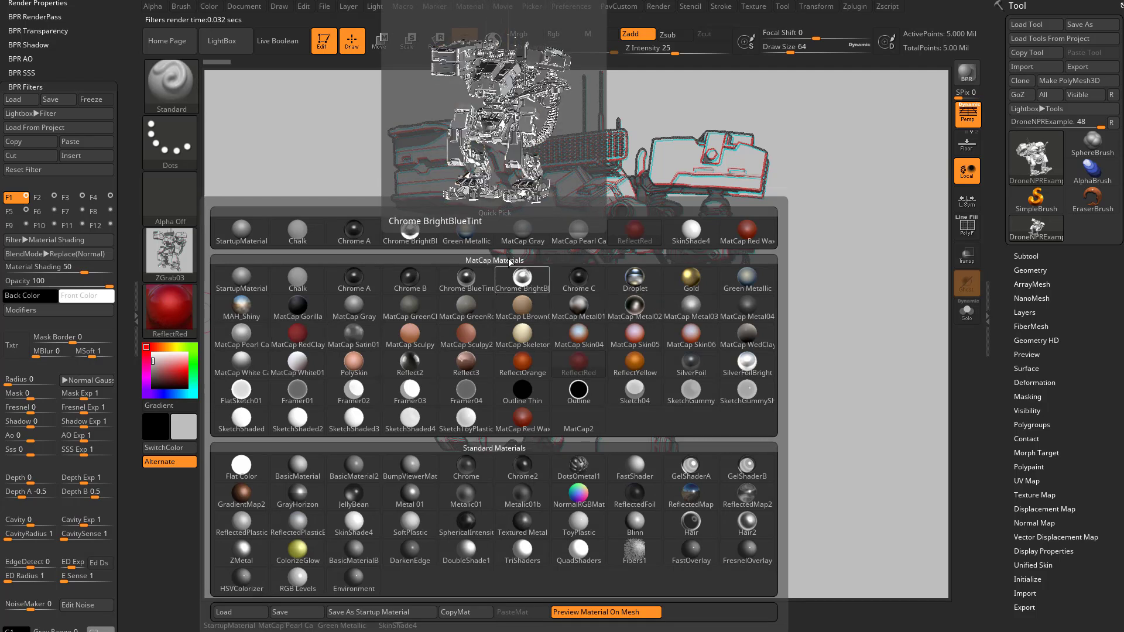
{"action": "left_click", "coordinate": [521, 231]}
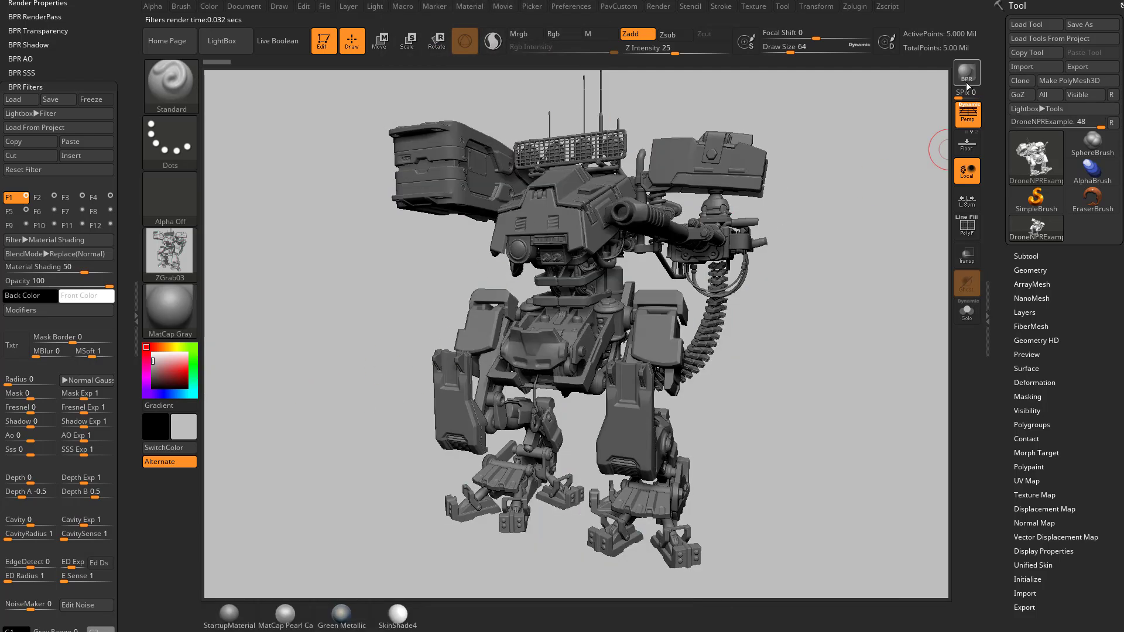
{"action": "left_click", "coordinate": [966, 85]}
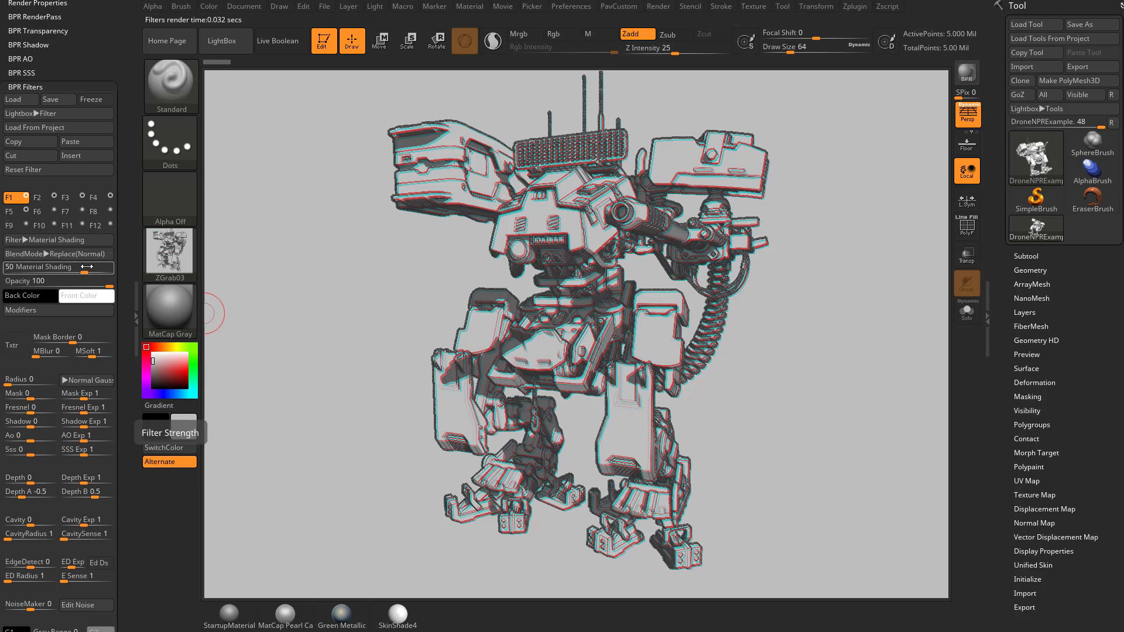
- Raise the Material Shading filter to 100 and set its material to MatCap Gray
{"action": "left_click_drag", "start_coordinate": [85, 270], "coordinate": [113, 266]}
{"action": "left_click", "coordinate": [14, 347]}
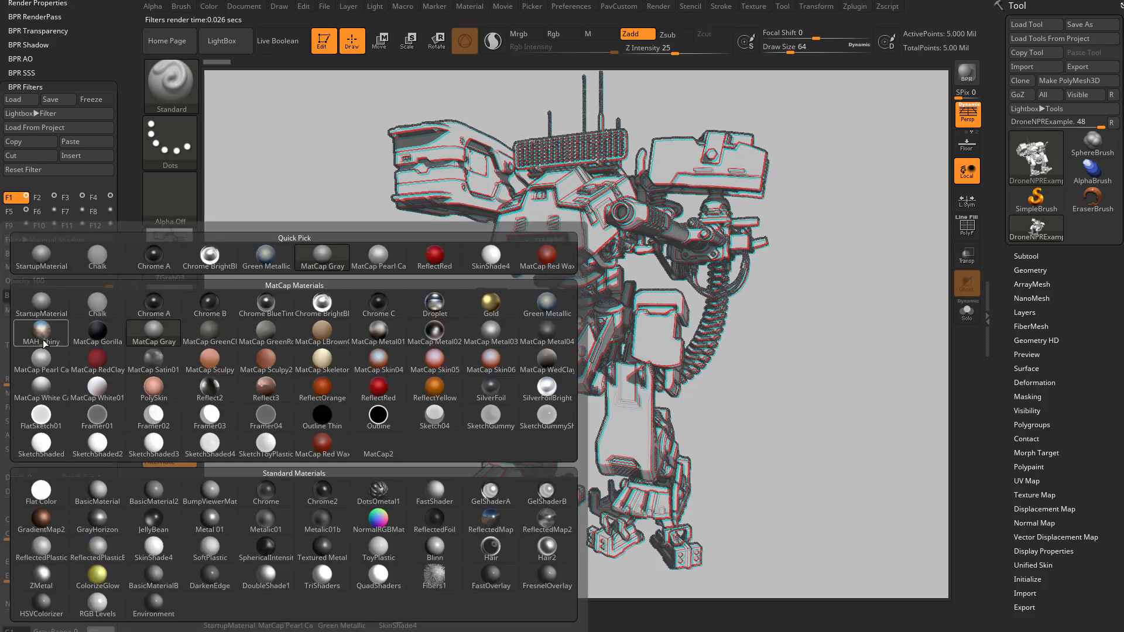
{"action": "left_click", "coordinate": [154, 332]}
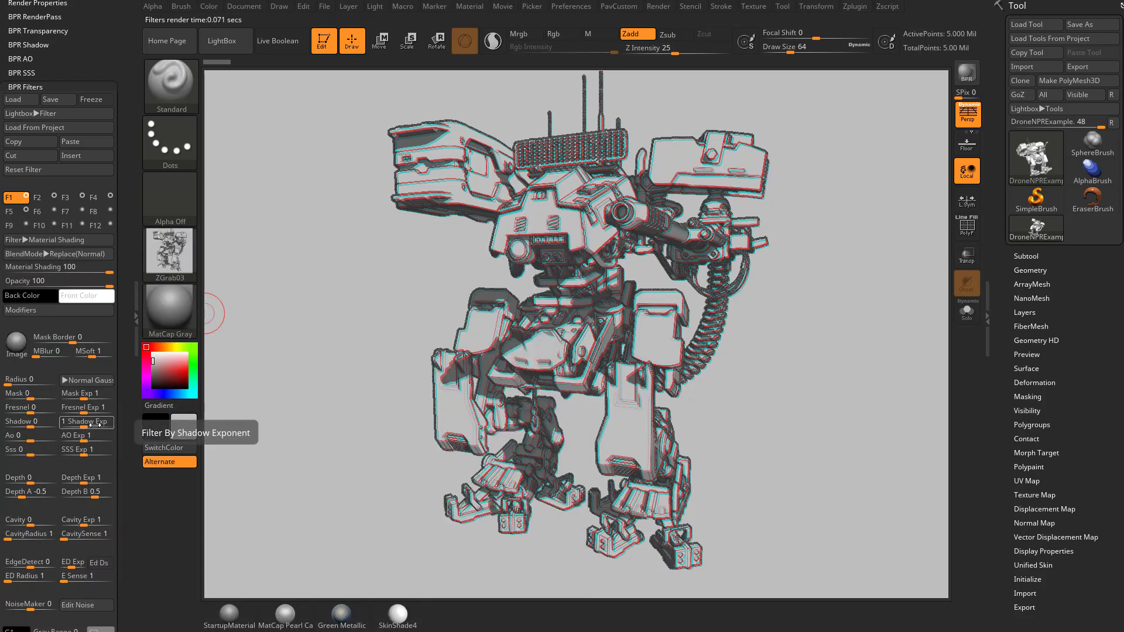
- Render the mech with MAH_Shiny, then with Chrome BrightBlueTint, to compare results
{"action": "left_click", "coordinate": [166, 314]}
{"action": "left_click", "coordinate": [240, 321]}
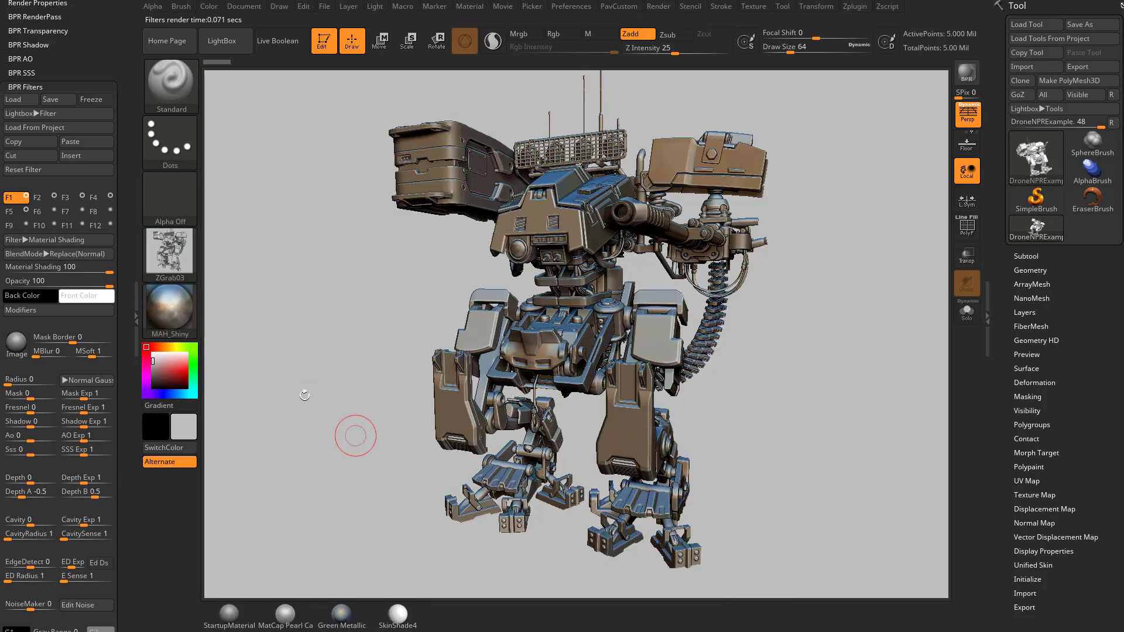
{"action": "left_click", "coordinate": [966, 72]}
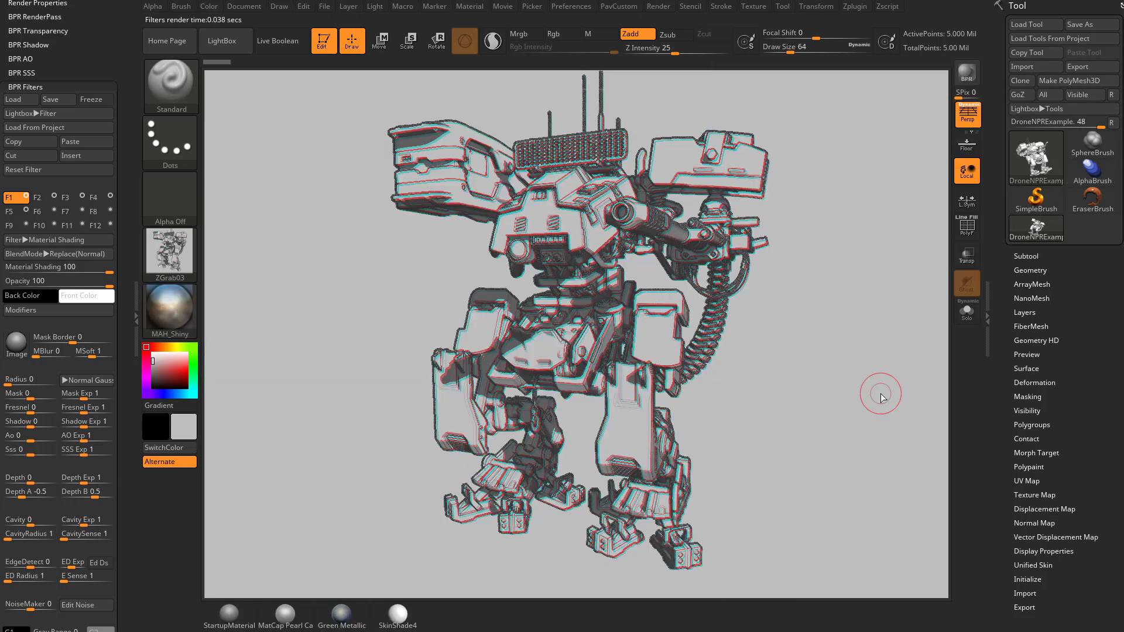
{"action": "left_click", "coordinate": [162, 322]}
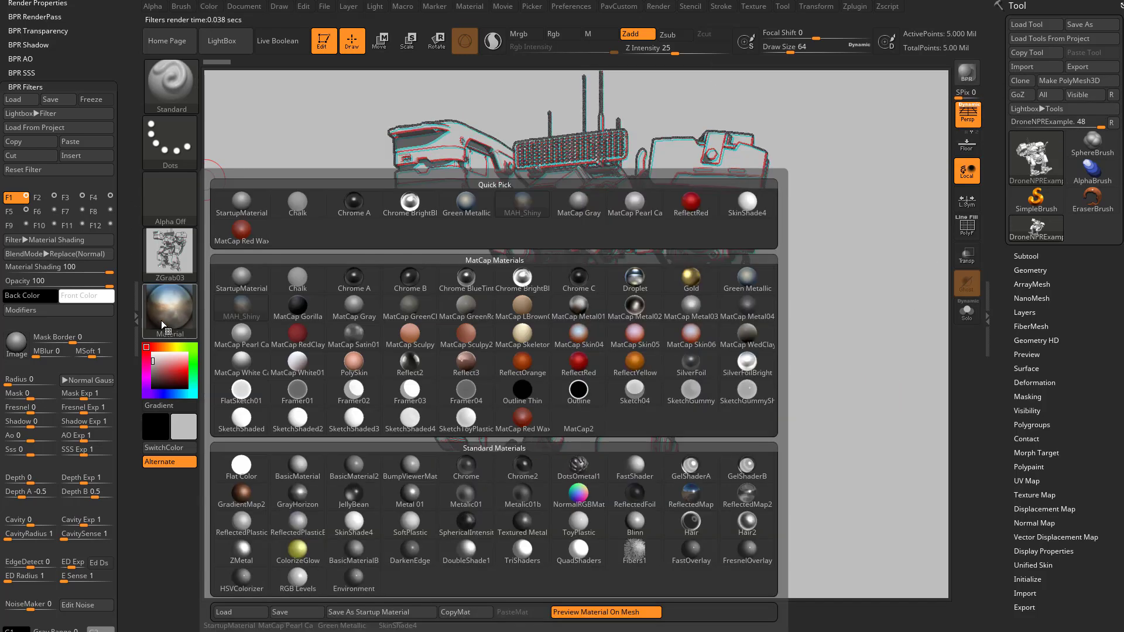
{"action": "left_click", "coordinate": [522, 276]}
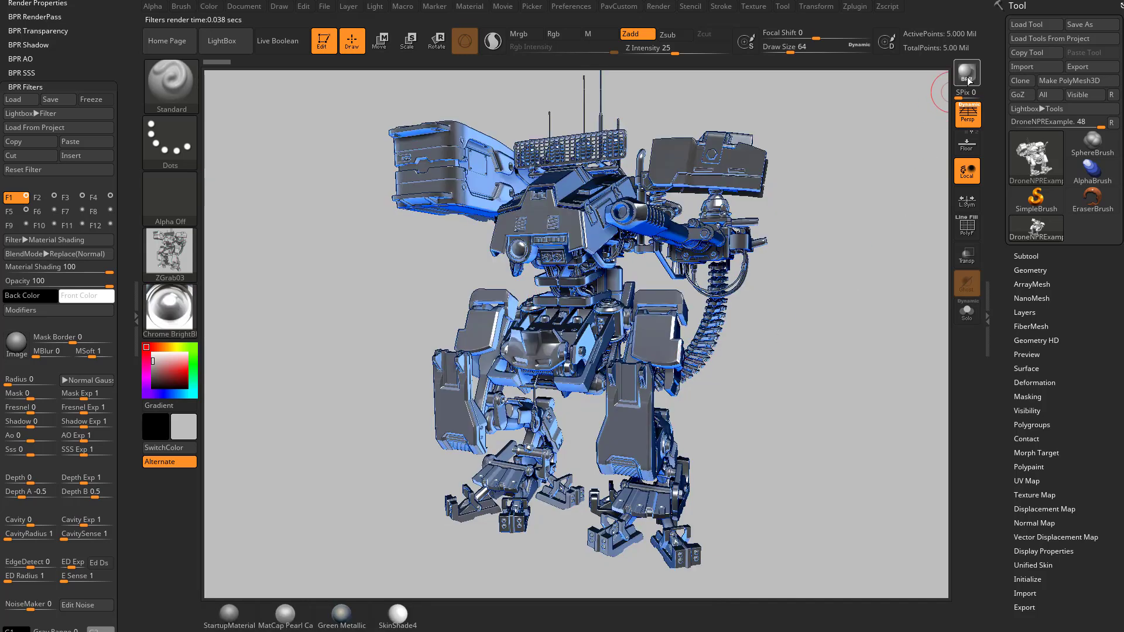
{"action": "left_click", "coordinate": [966, 73]}
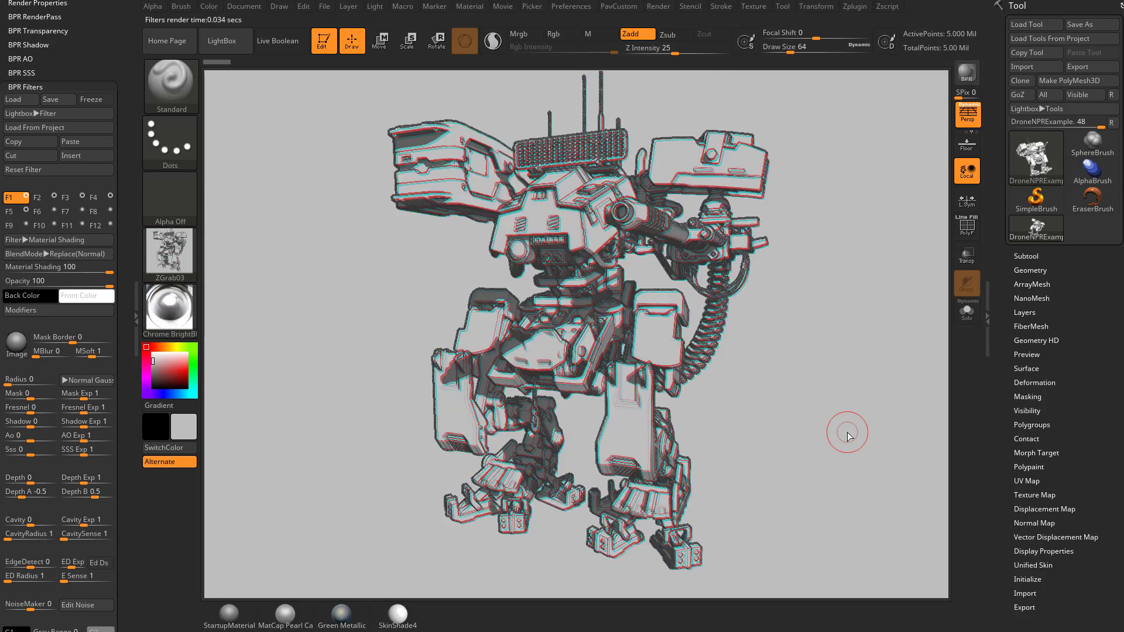
- Disable filter F1 and re-render to compare, then re-enable it
{"action": "left_click", "coordinate": [35, 199]}
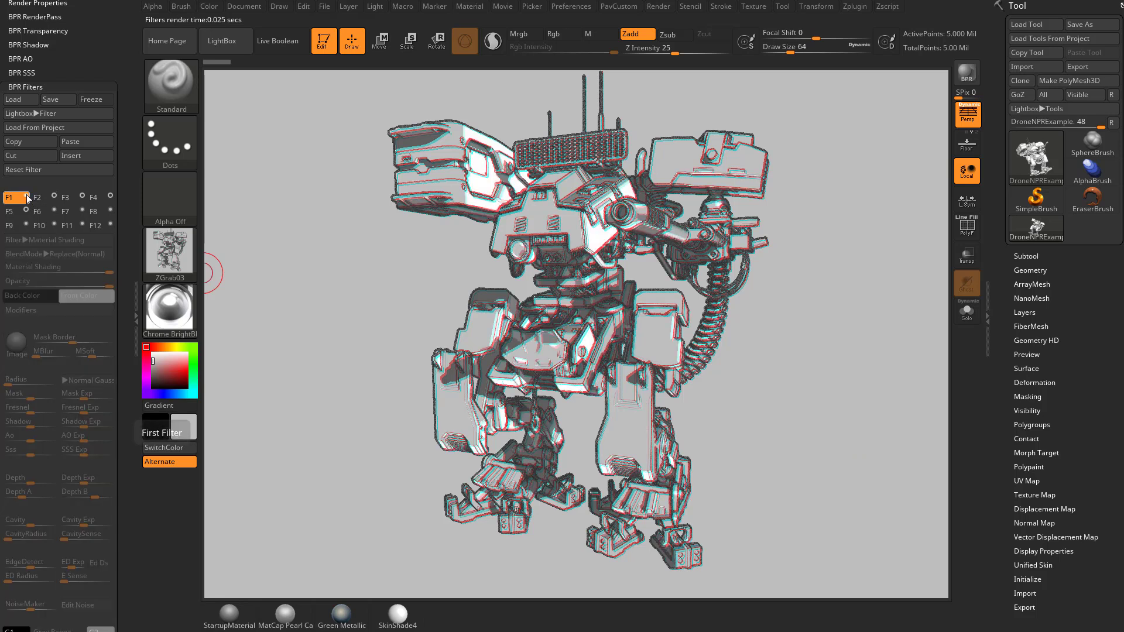
{"action": "left_click", "coordinate": [967, 73]}
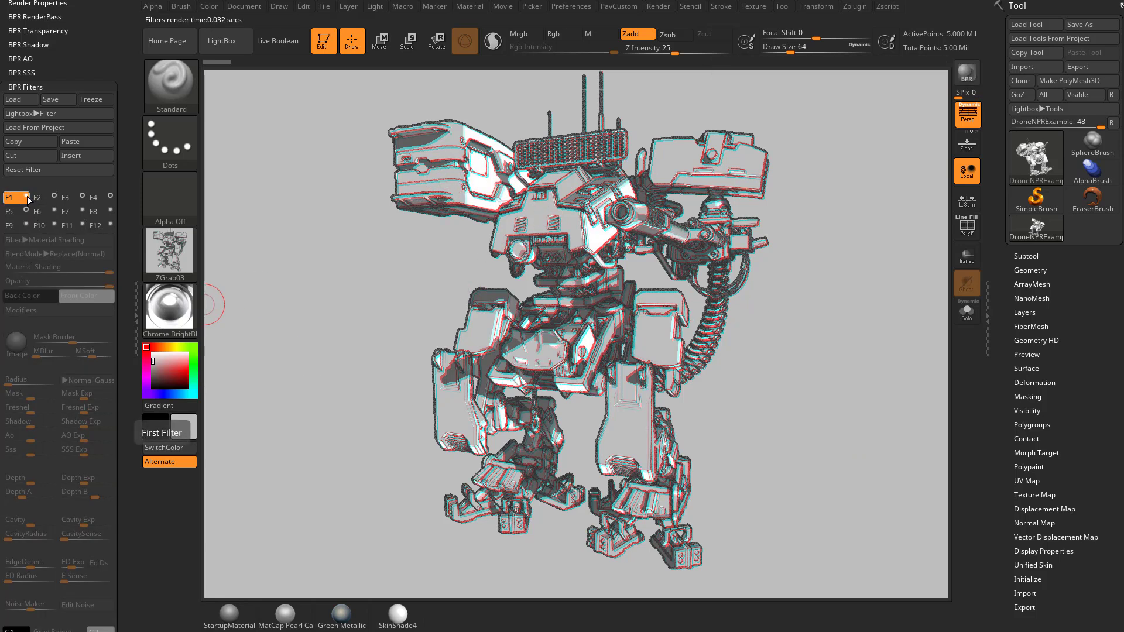
{"action": "left_click", "coordinate": [27, 196]}
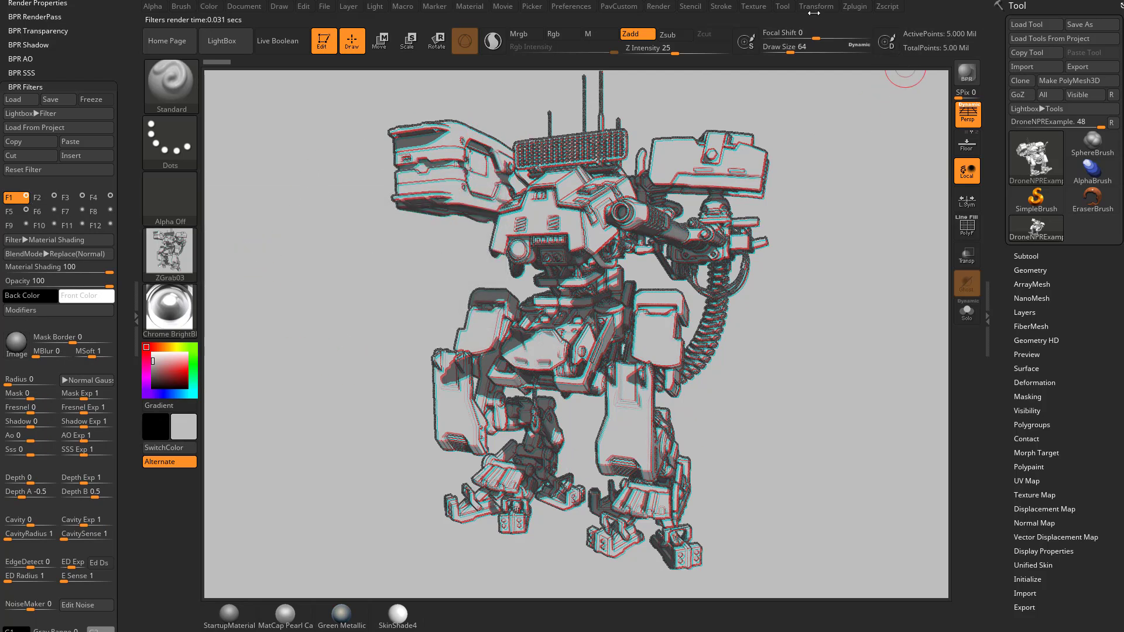
- Use Texture > GrabDoc to store the chrome-drone render as 1275×906 texture ZGrab04
{"action": "left_click", "coordinate": [759, 7]}
{"action": "left_click", "coordinate": [844, 440]}
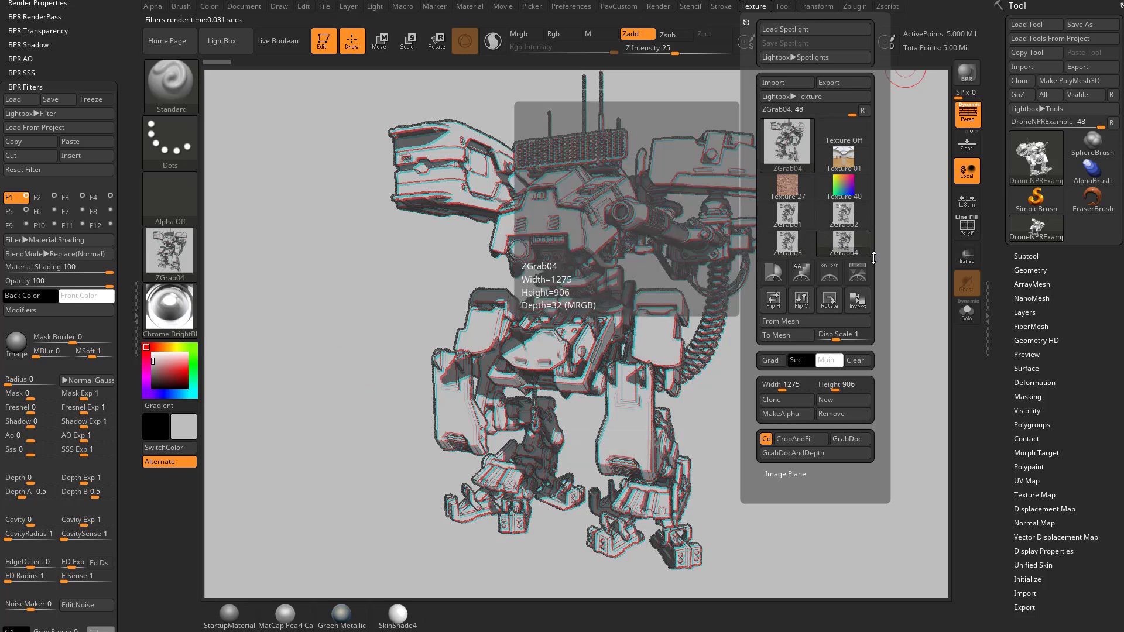
{"action": "mouse_move", "coordinate": [793, 222]}
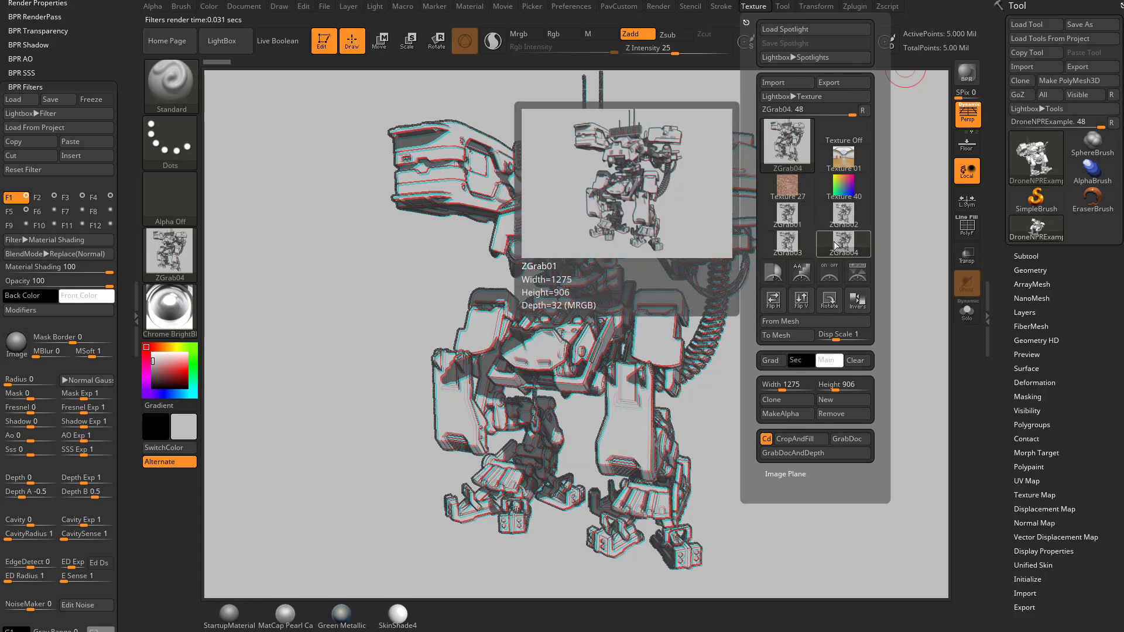